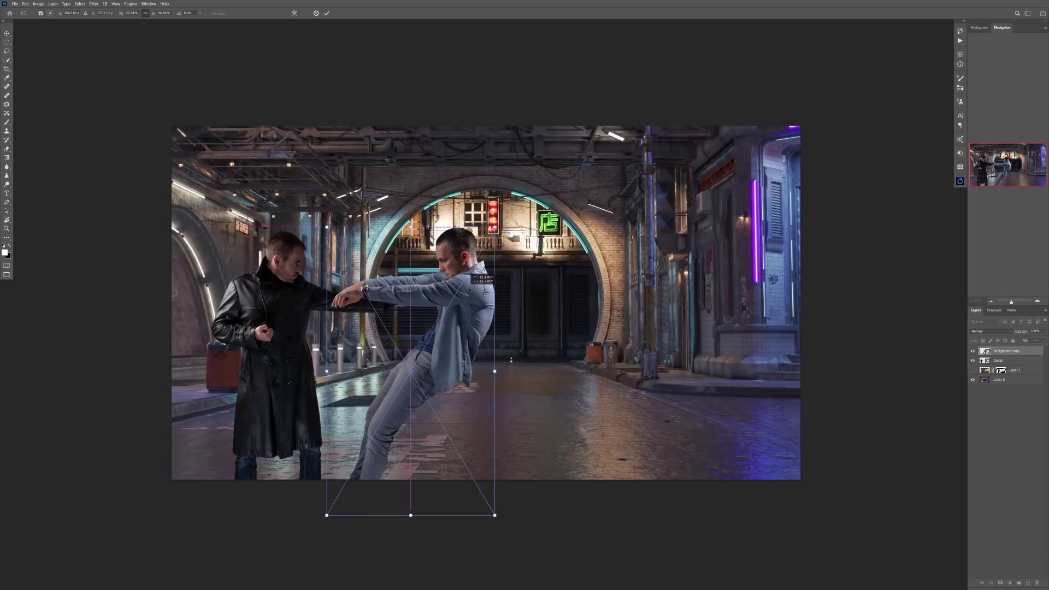
Step: Scale the pushed man down slightly, then hide the astral copies and show Astral 1 again
drag(494, 226, 489, 234)
key(Return)
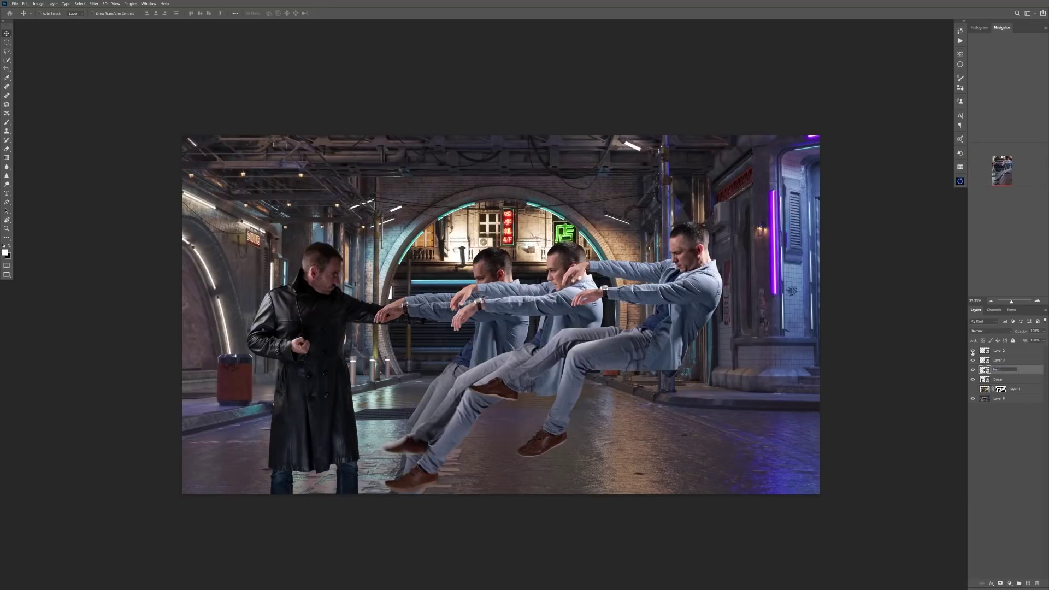
click(973, 360)
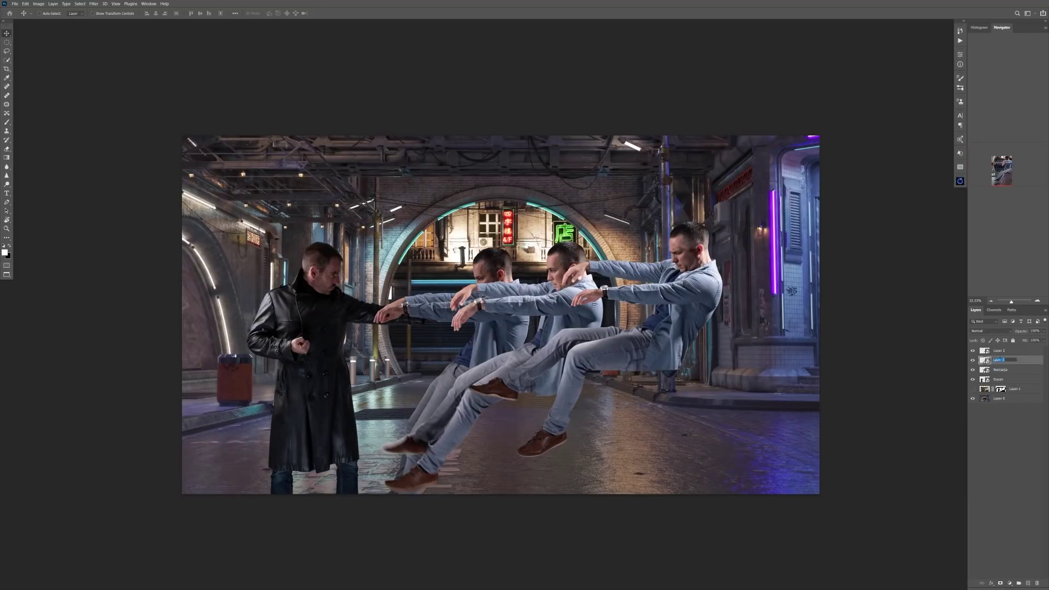
click(972, 350)
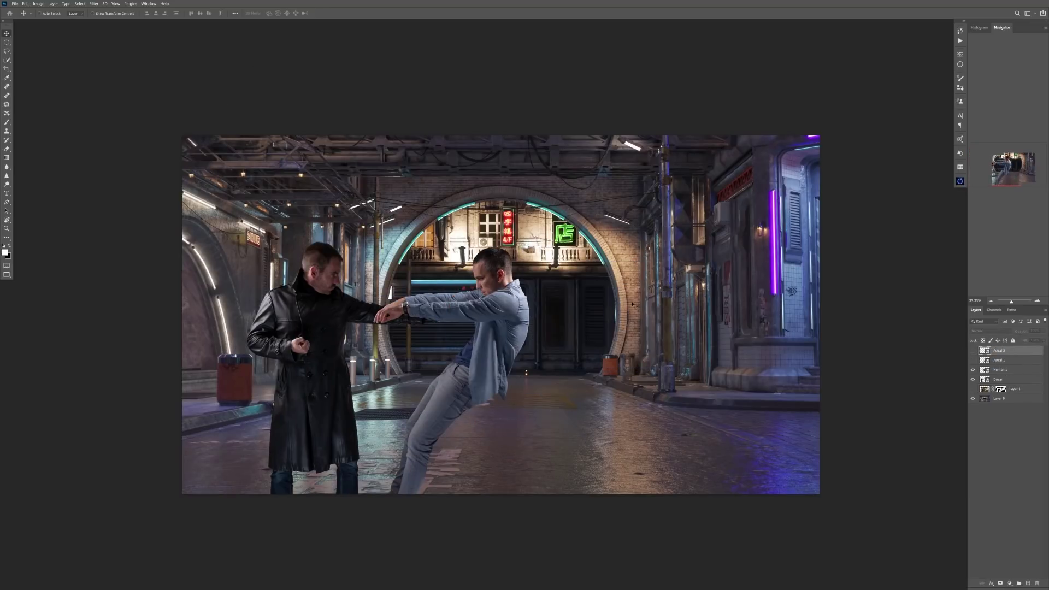
click(972, 360)
Step: Gaussian-blur the Astral 1 copy, set it to Screen blending, and add a layer mask
scroll(632, 305, up, 3)
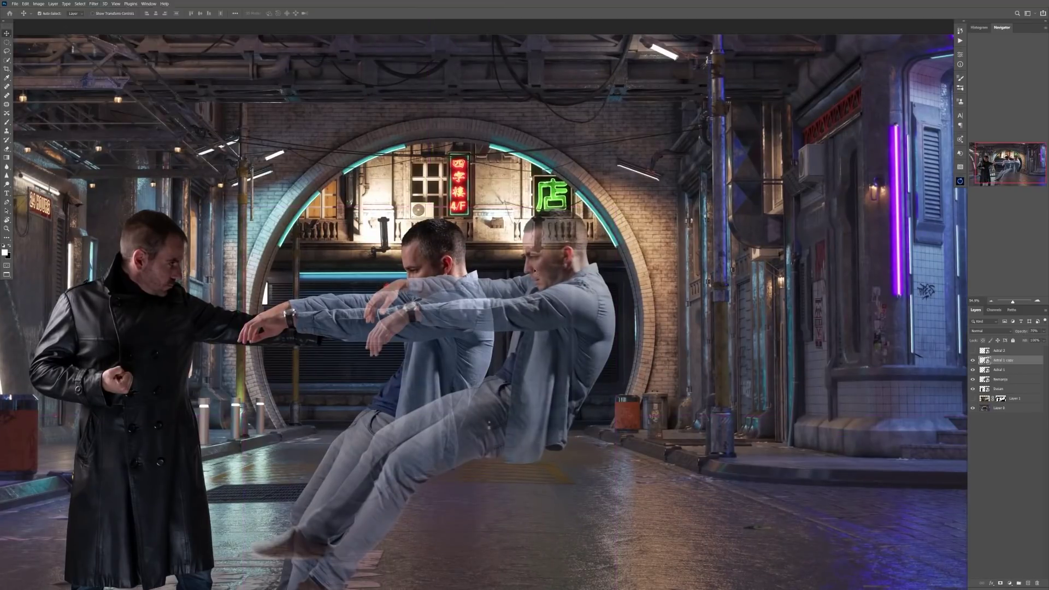
key(ctrl+alt+f)
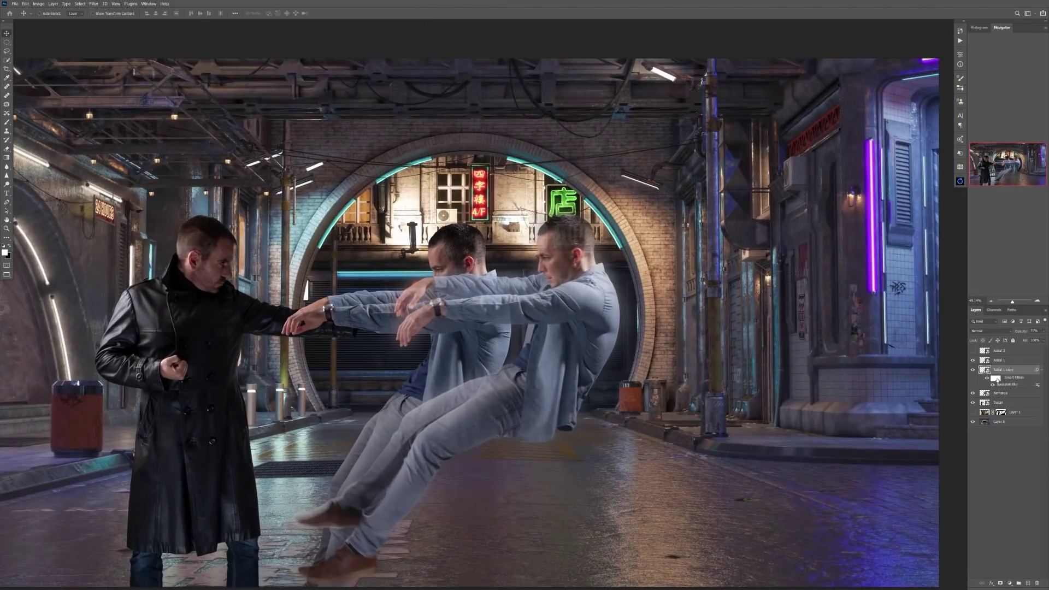
double_click(997, 381)
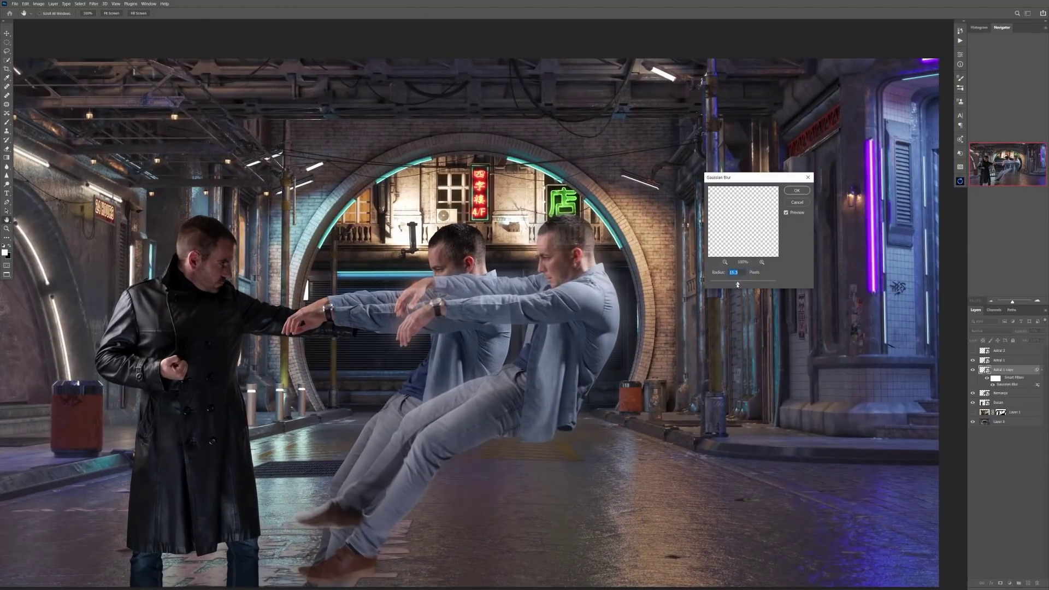
key(Return)
click(998, 360)
click(992, 332)
click(983, 413)
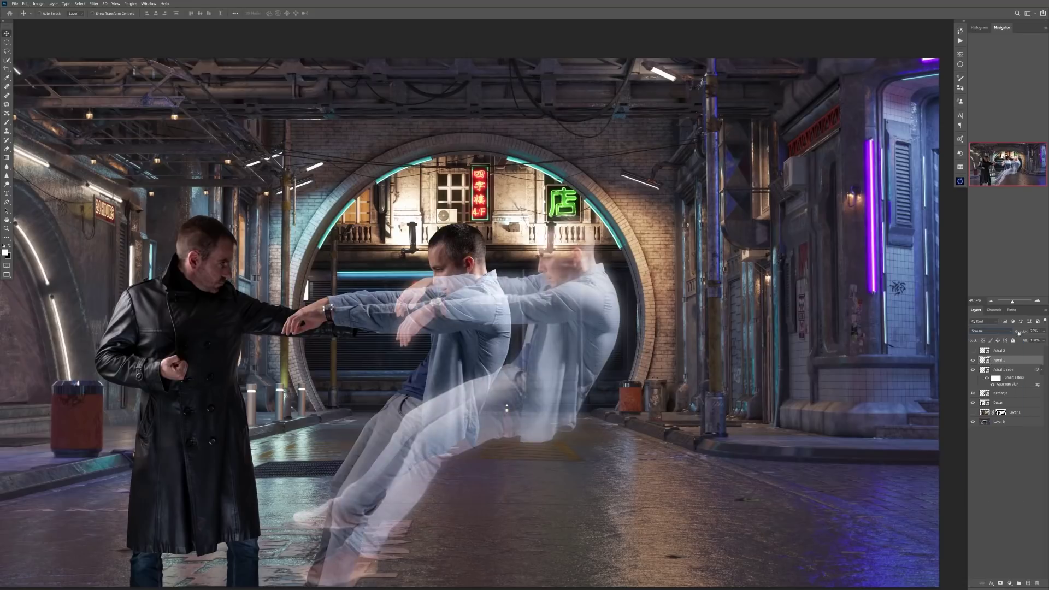
click(1003, 370)
click(1000, 583)
Step: Brush out parts of the Astral 1 ghost on its mask, then group the ghost layers
key(b)
right_click(568, 337)
key(Escape)
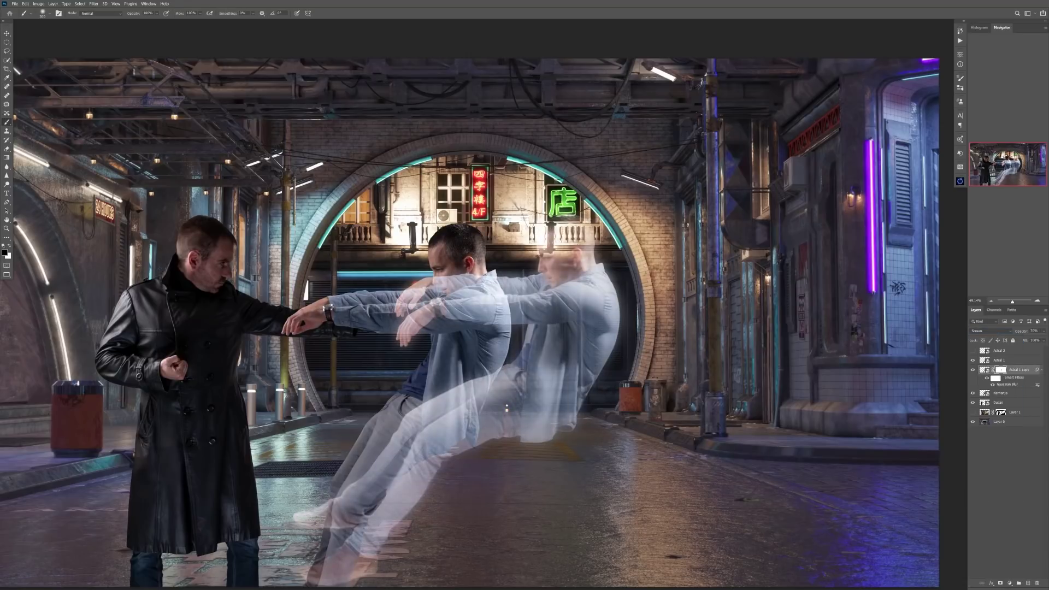
mouse_move(579, 257)
mouse_down()
mouse_move(475, 415)
mouse_move(328, 551)
mouse_move(524, 372)
mouse_move(442, 290)
mouse_move(552, 256)
mouse_move(491, 388)
mouse_up()
shift+click(998, 393)
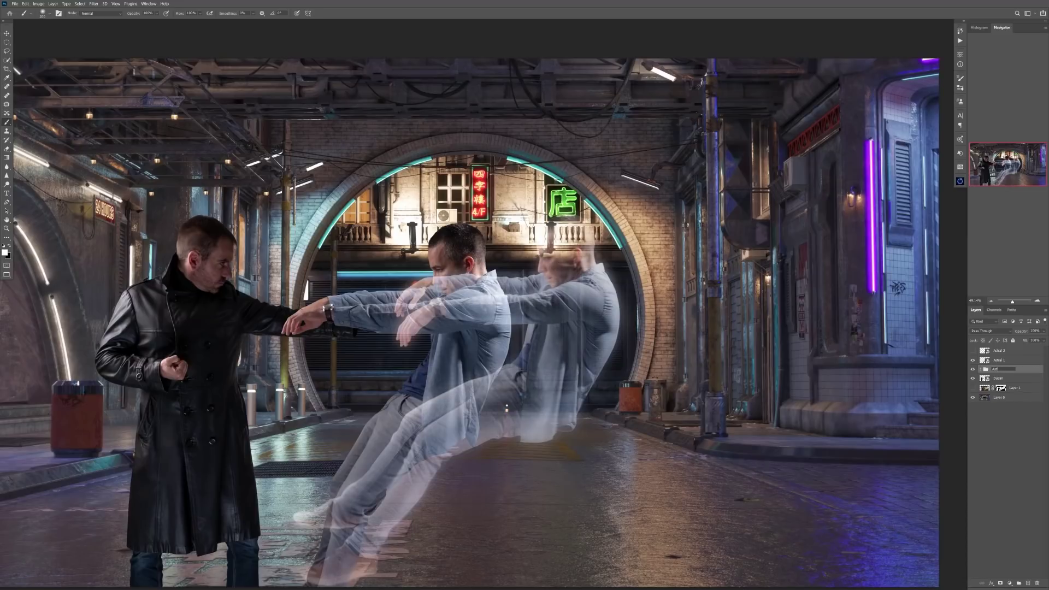
key(ctrl+g)
click(982, 370)
Step: Mask the Astral 1 ghost off the front man at 20% brush opacity, hiding more of it
ctrl+click(985, 403)
key(2)
mouse_move(469, 273)
mouse_down()
mouse_move(448, 350)
mouse_move(338, 525)
mouse_move(394, 519)
mouse_move(568, 306)
mouse_move(546, 382)
mouse_move(568, 257)
mouse_up()
key(ctrl+d)
click(1004, 370)
scroll(535, 260, up, 3)
drag(477, 403, 556, 319)
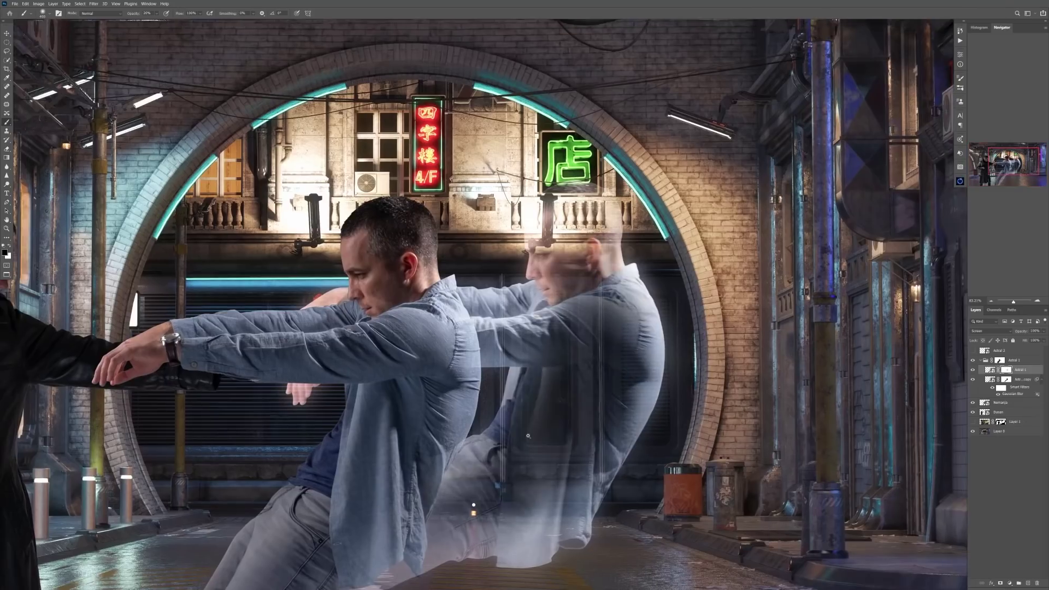
scroll(587, 222, down, 4)
scroll(588, 222, up, 2)
click(1013, 360)
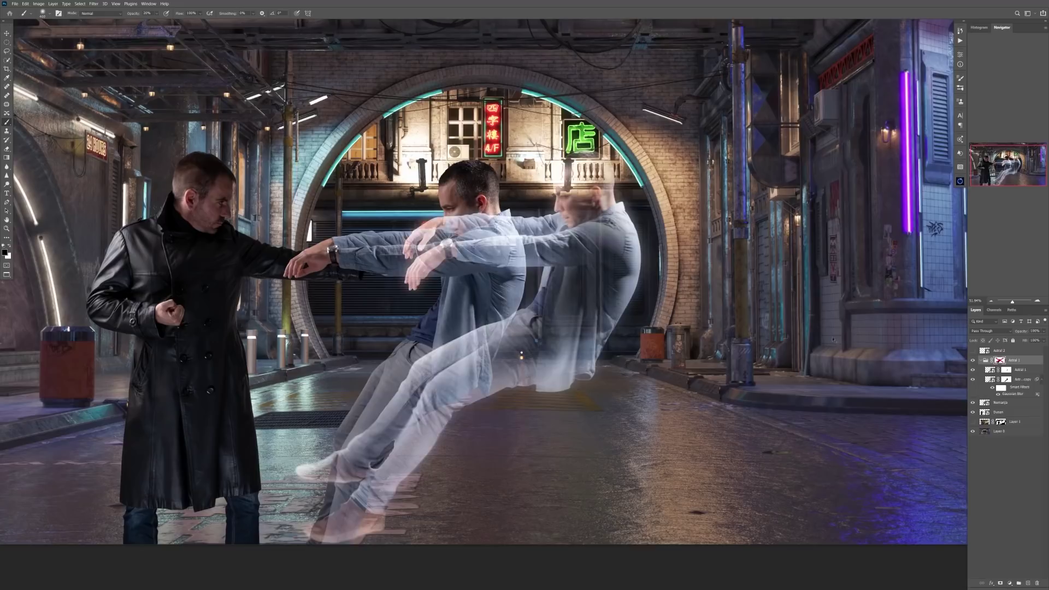
key(x)
Step: Show Astral 2 in Screen blend mode, then duplicate it and Gaussian-blur the copy
click(998, 350)
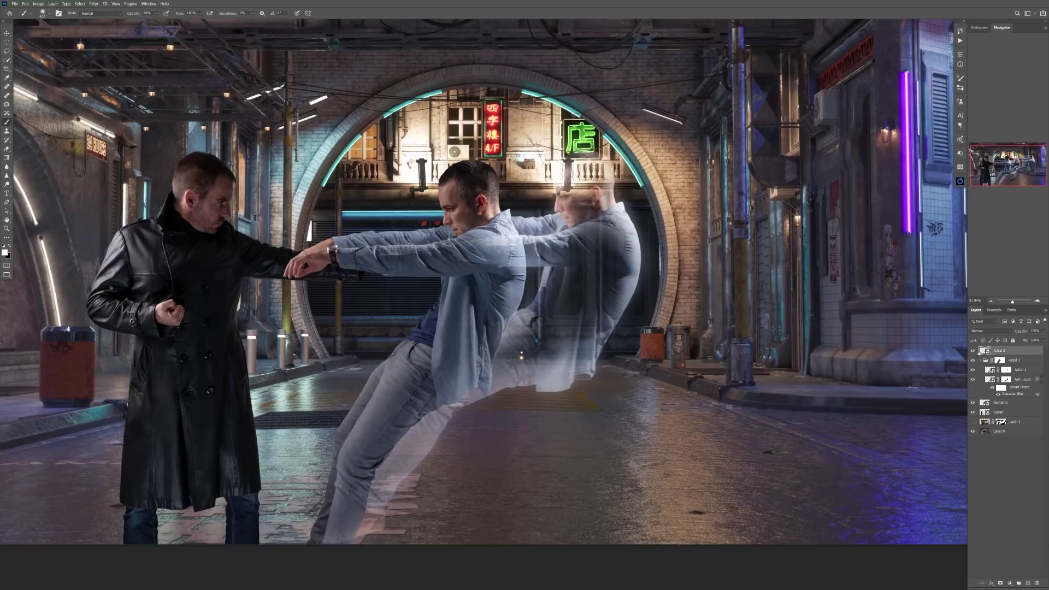
click(972, 350)
click(991, 331)
click(974, 389)
key(ctrl+j)
key(ctrl+alt+f)
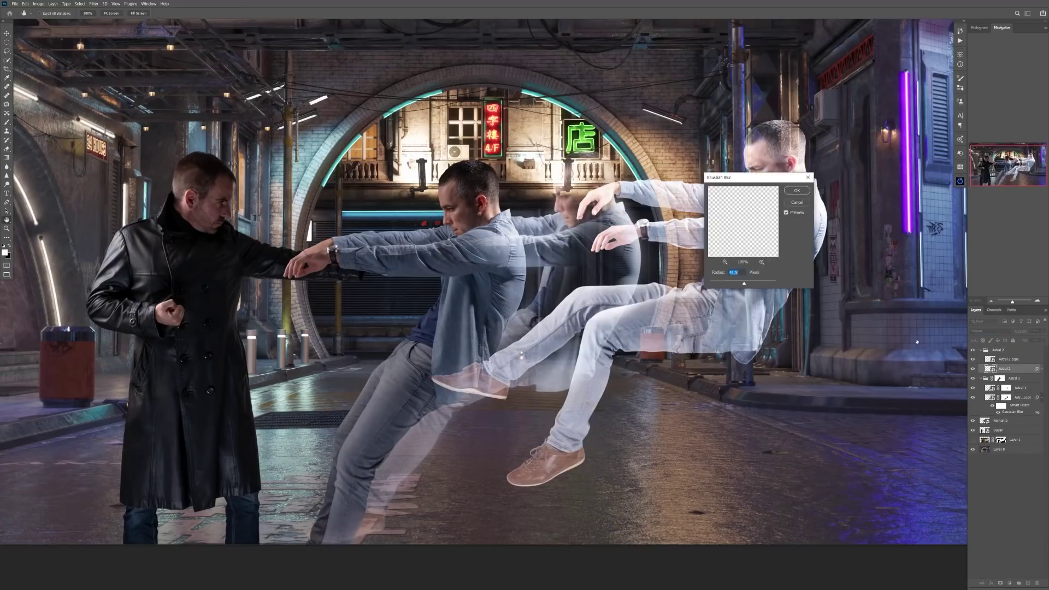
key(Return)
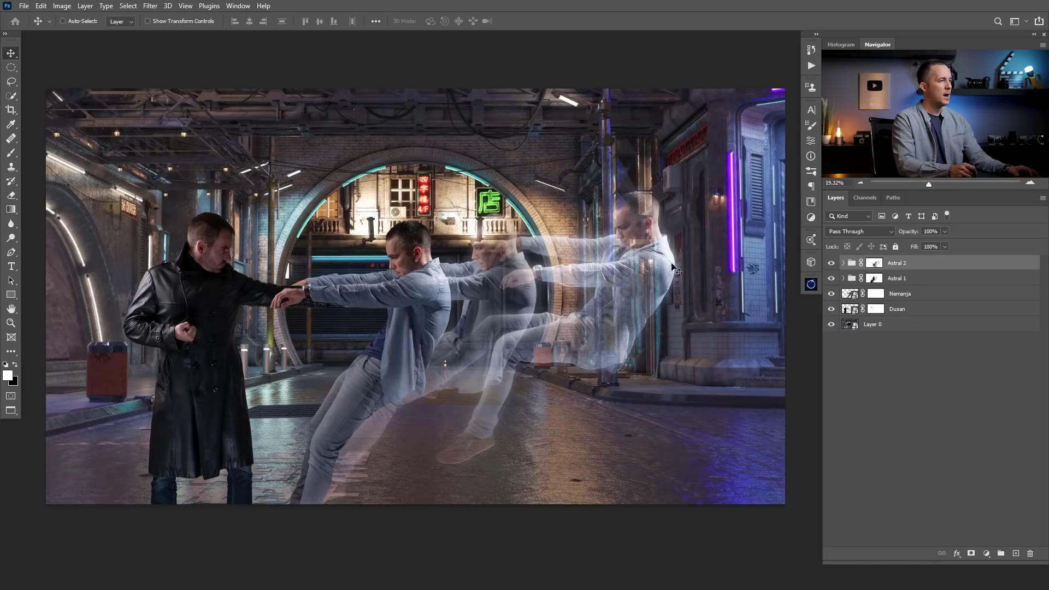
Step: Hide Astral 1, move Astral 2 copy out of its group, and delete the Astral 2 group
click(831, 279)
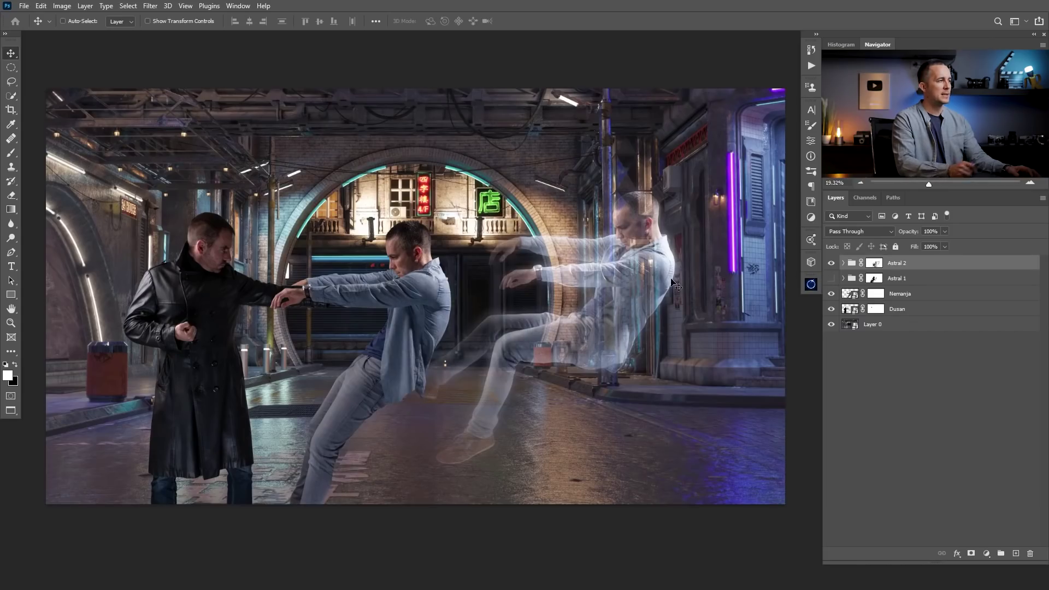
click(843, 262)
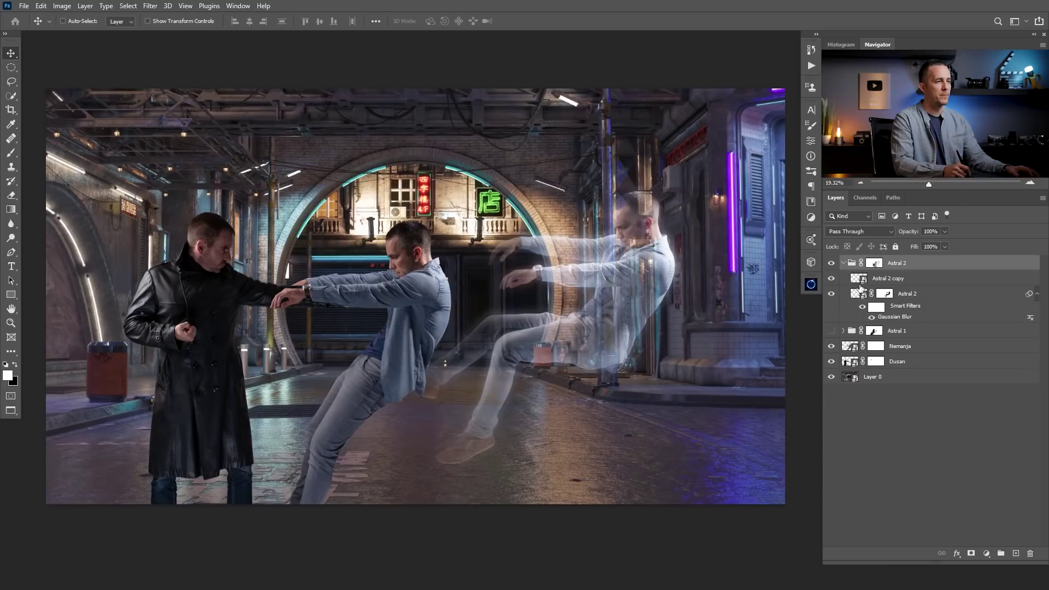
mouse_move(862, 277)
mouse_down()
mouse_move(865, 256)
mouse_move(867, 264)
mouse_up()
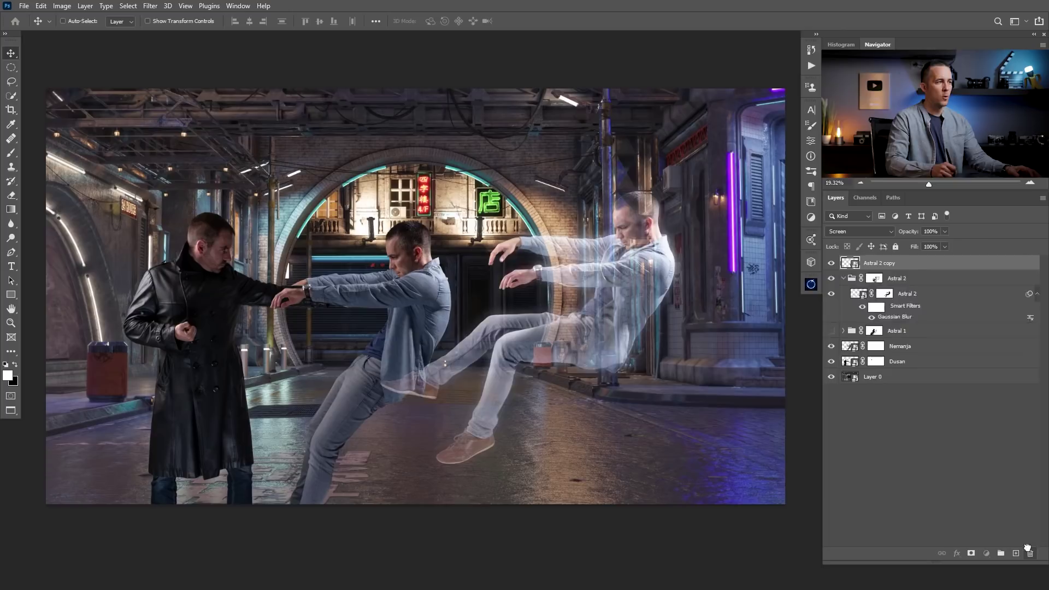
click(855, 279)
key(Delete)
Step: Set Astral 2 copy's blend mode to Screen so it becomes a see-through ghost
click(859, 231)
click(859, 240)
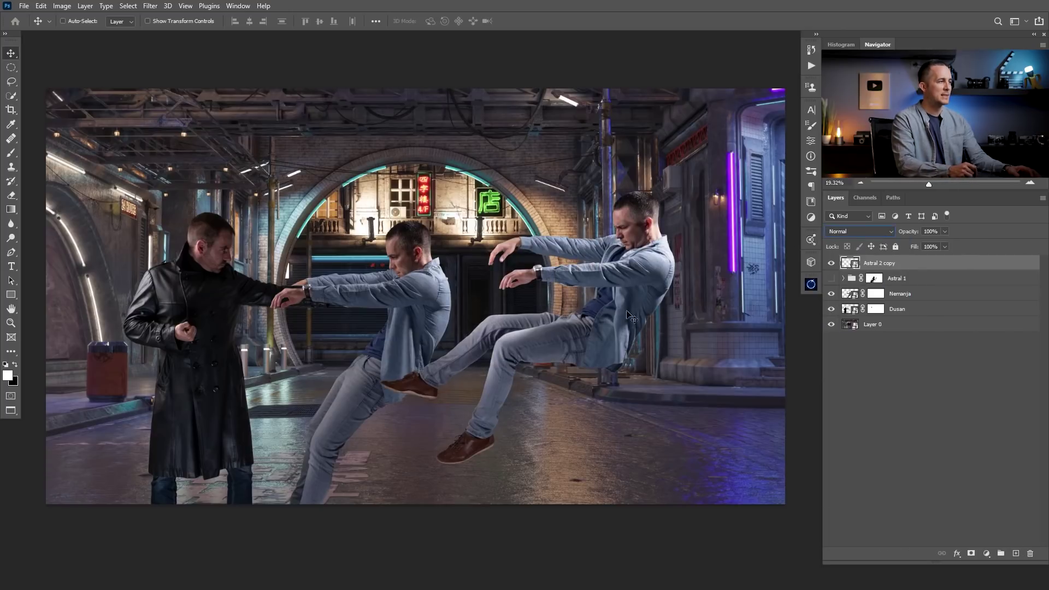
mouse_move(628, 316)
mouse_down()
mouse_move(667, 276)
mouse_move(635, 307)
mouse_up()
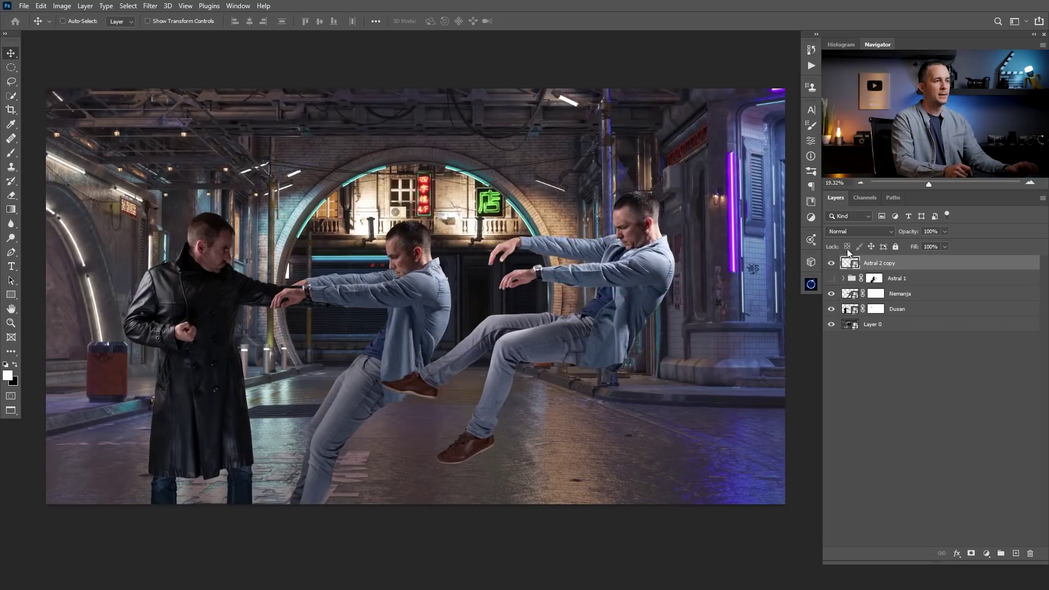
click(850, 231)
click(841, 317)
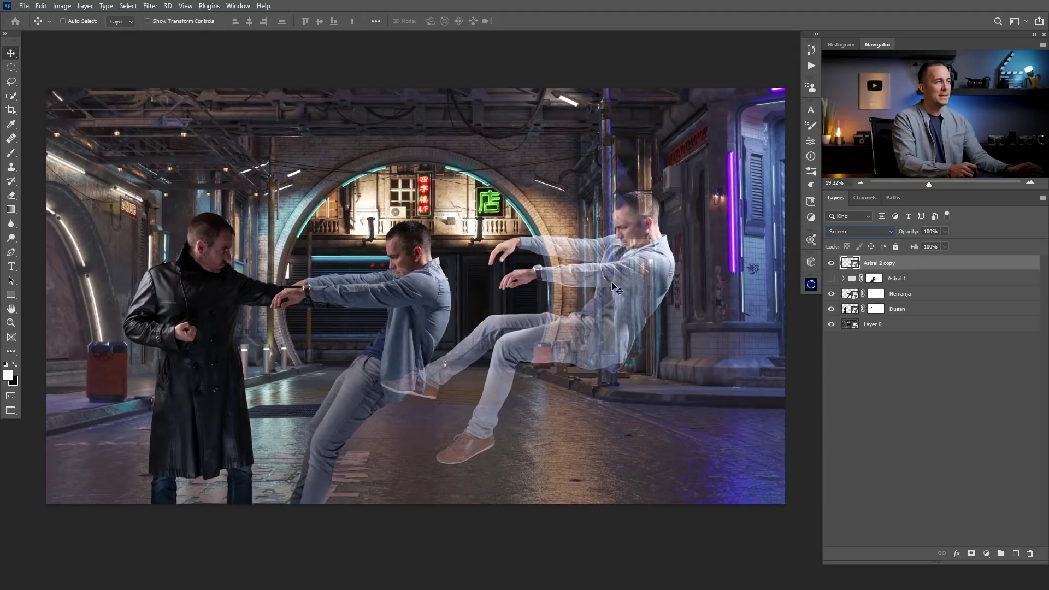
Step: Add a white mask to Astral 2 copy and fade its legs and chest with a 200-pixel soft round brush at 10% opacity
click(971, 553)
key(b)
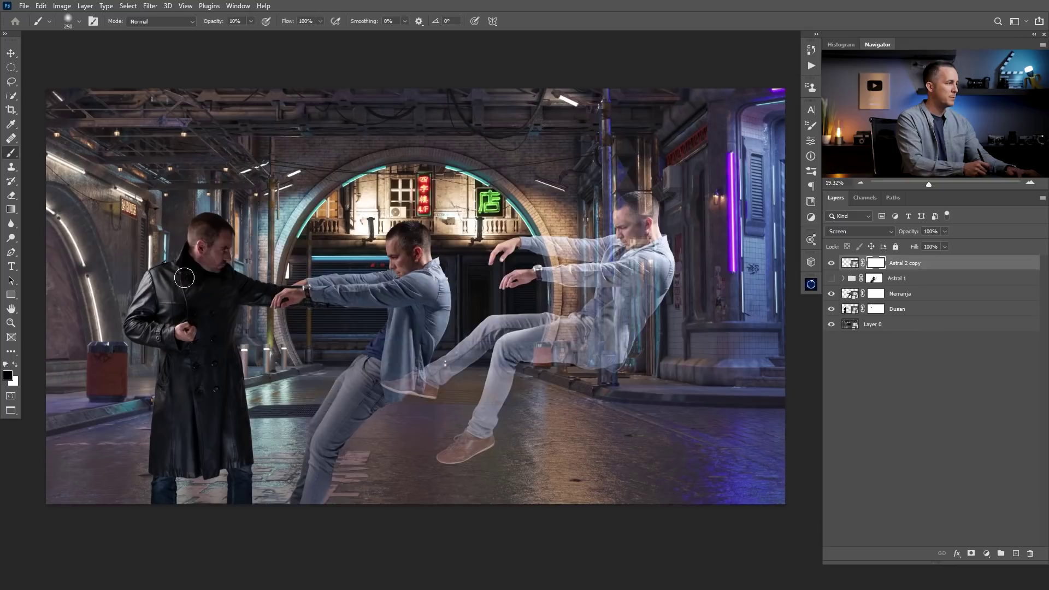
right_click(251, 261)
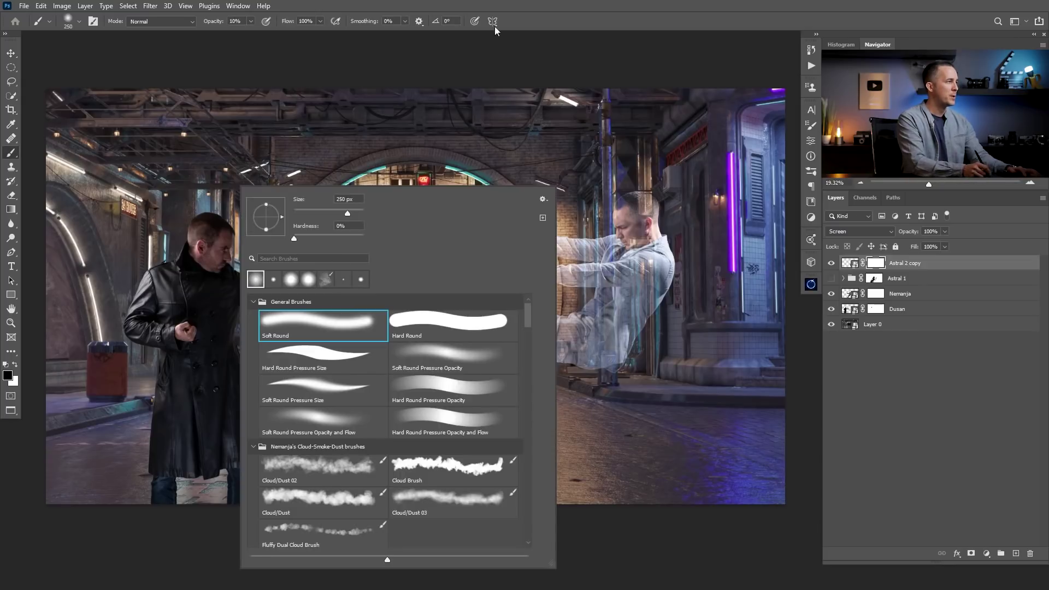
click(533, 23)
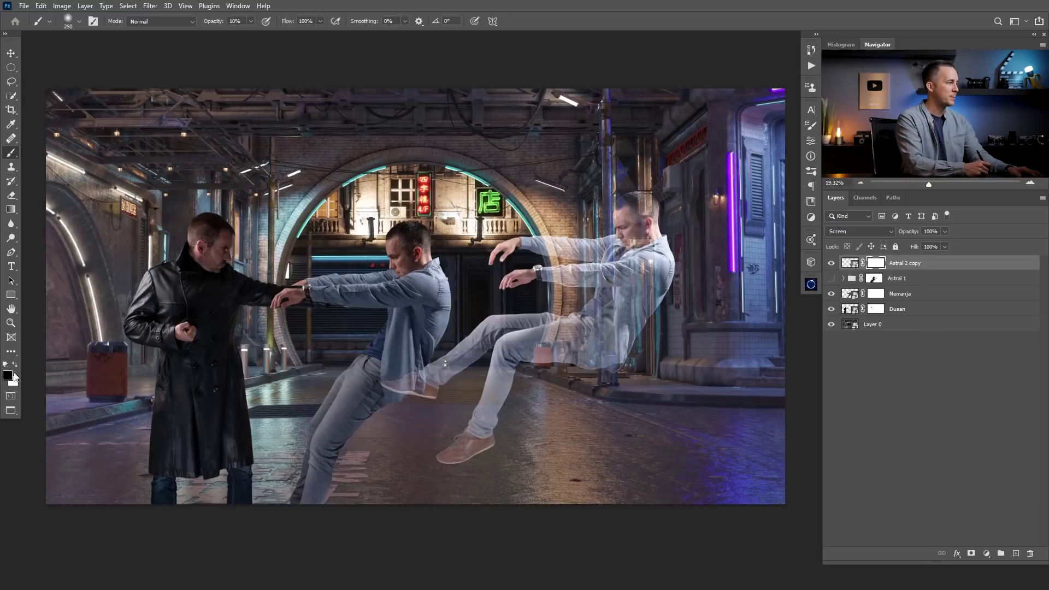
key(bracketright)
key(bracketright)
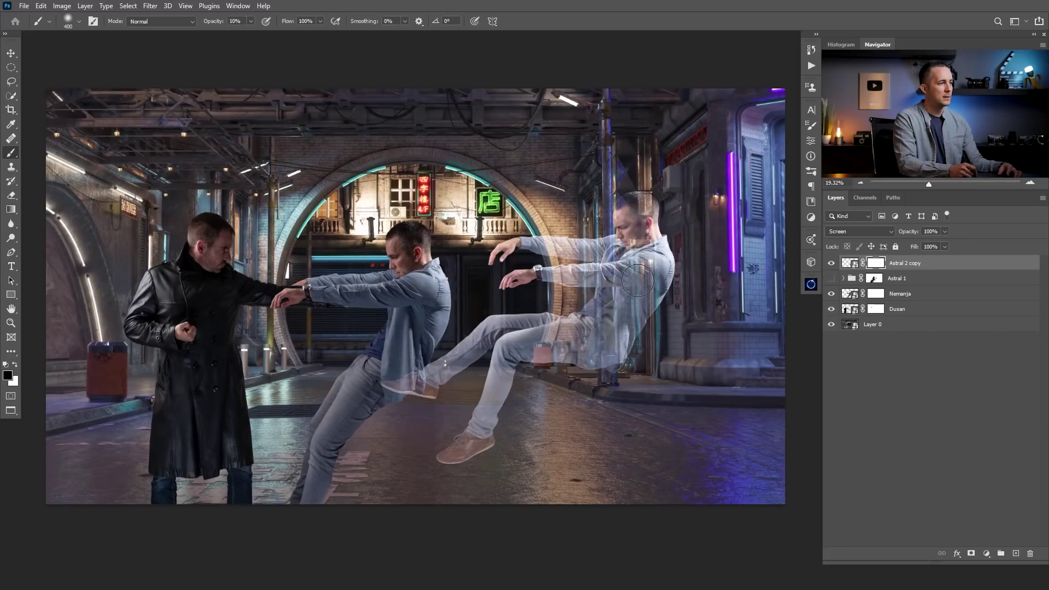
key(bracketleft)
key(bracketleft)
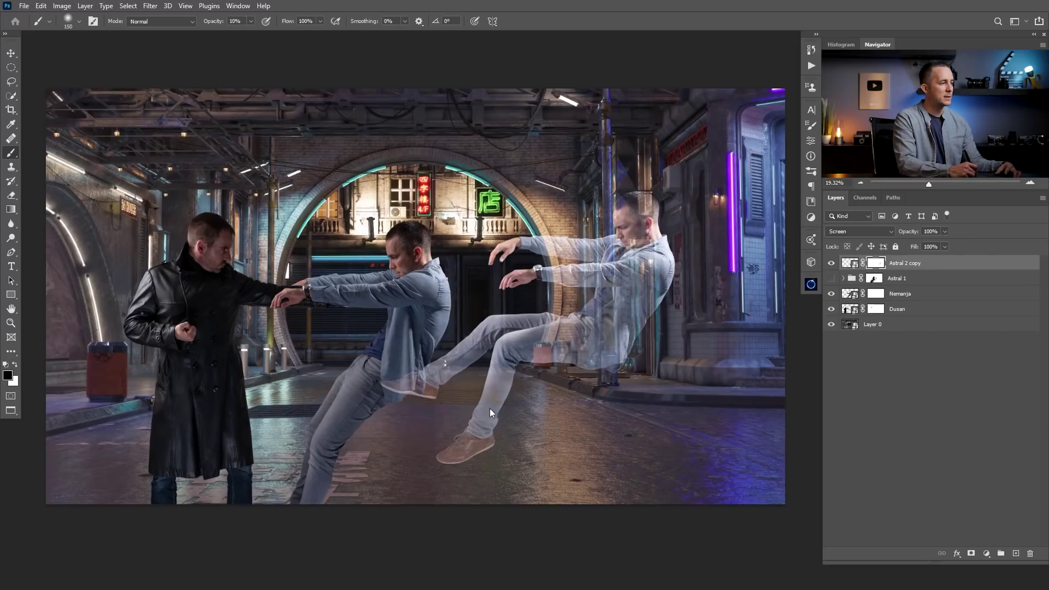
mouse_move(419, 382)
mouse_down()
mouse_move(528, 321)
mouse_move(507, 326)
mouse_move(498, 331)
mouse_move(587, 330)
mouse_up()
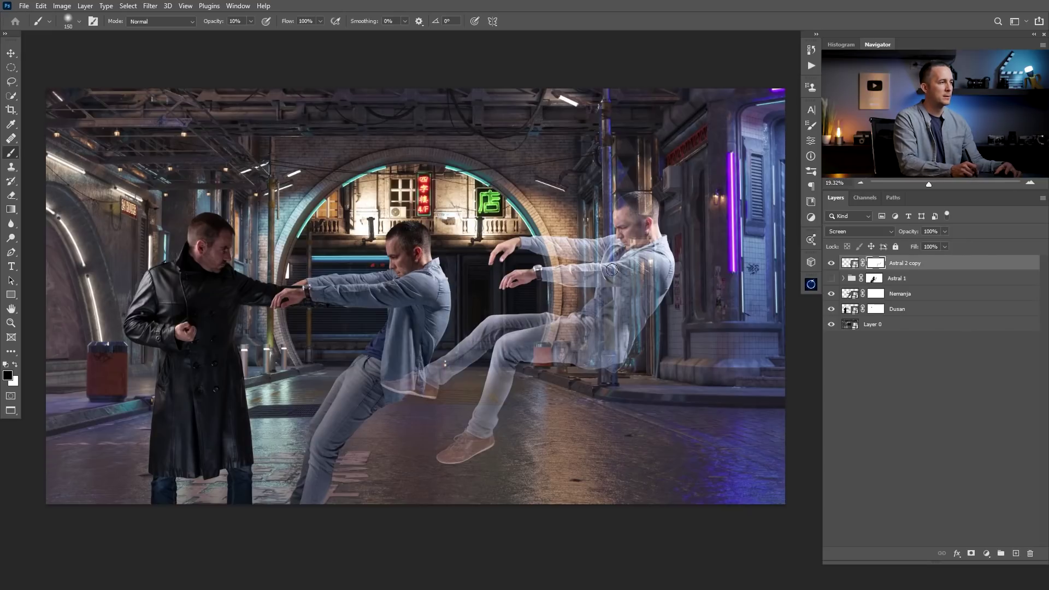
drag(601, 244, 640, 242)
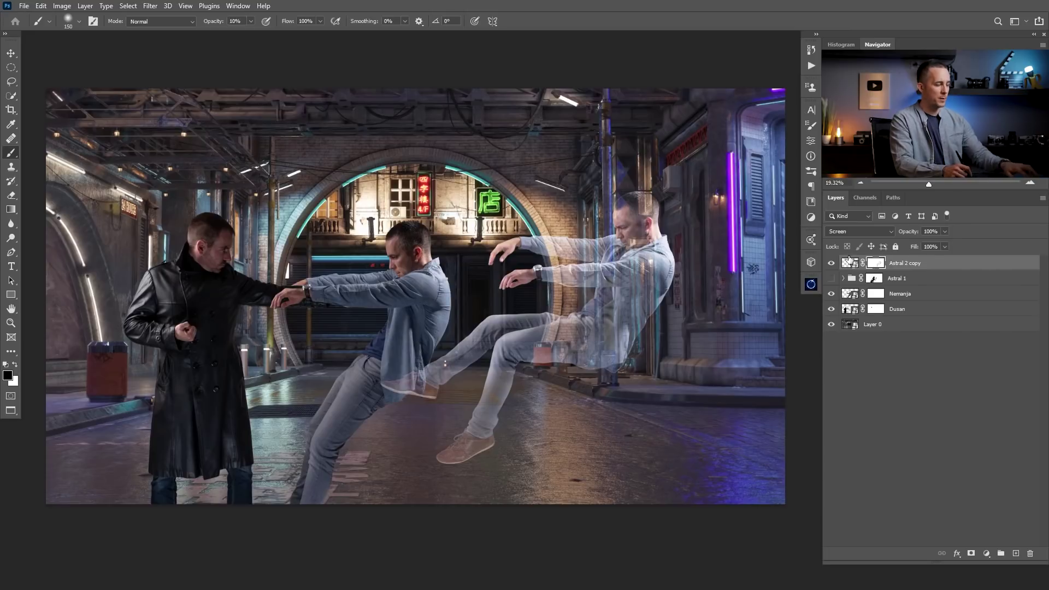
Step: Duplicate Astral 2 copy and move the duplicate below the original ghost layer
key(ctrl+j)
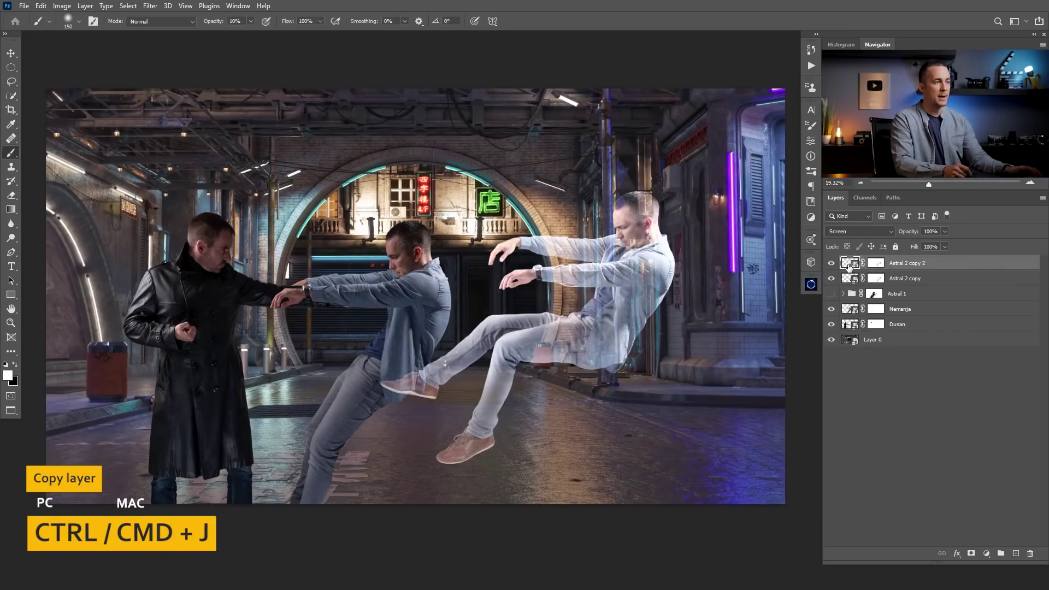
key(x)
key(ctrl+bracketleft)
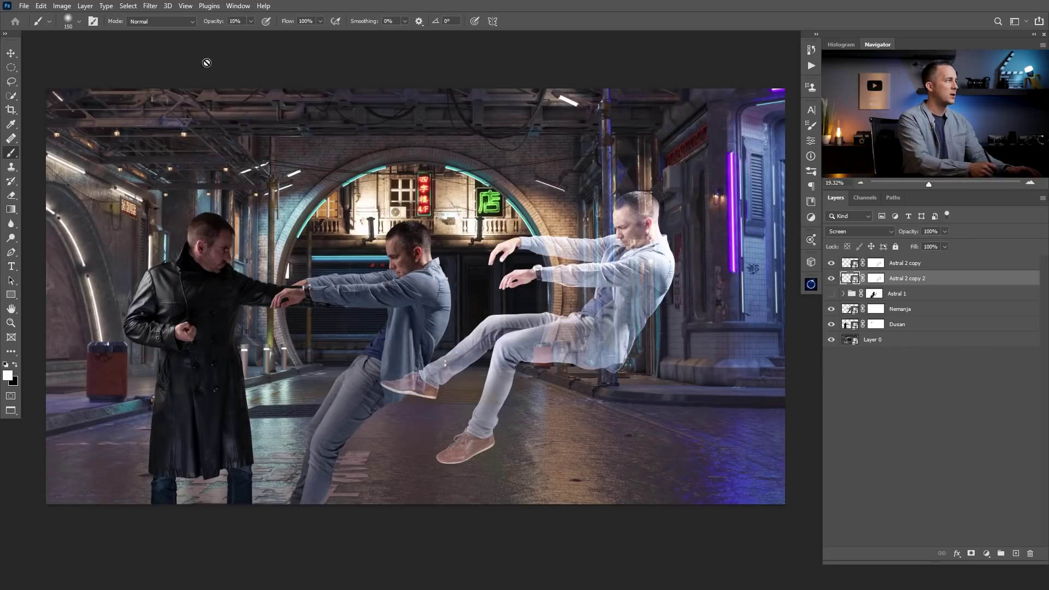
Step: Apply a 45.6-pixel Gaussian Blur to the duplicate ghost layer
click(153, 7)
mouse_move(219, 133)
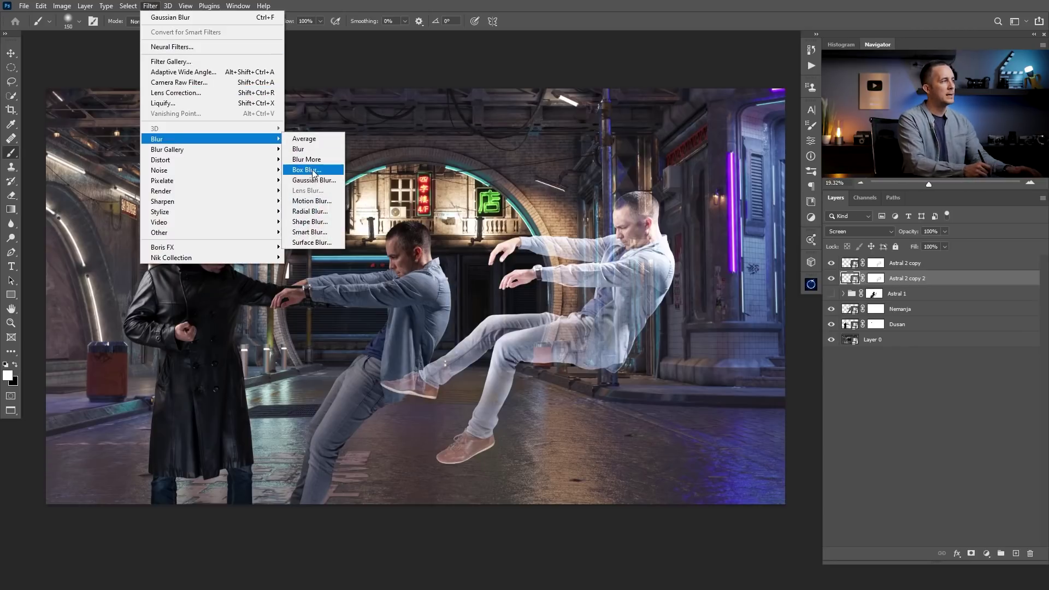
click(328, 180)
drag(729, 231, 769, 276)
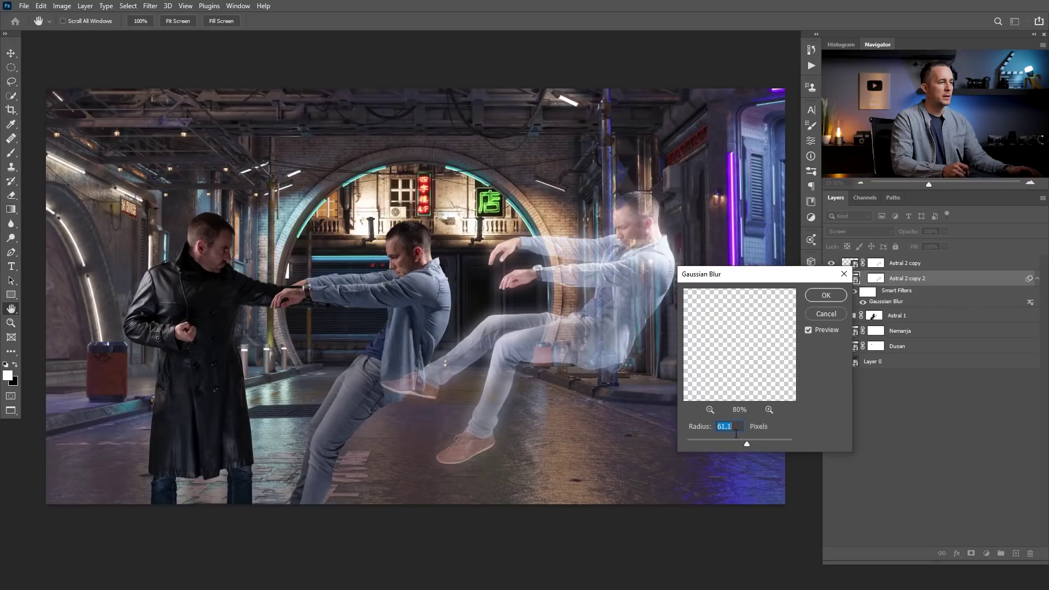
drag(719, 440, 705, 441)
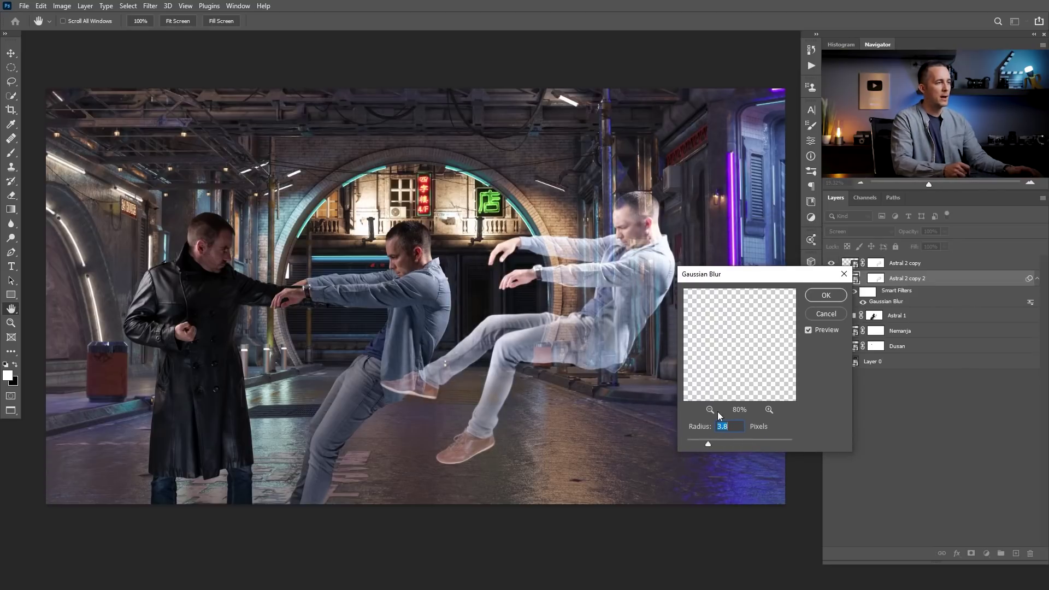
click(739, 440)
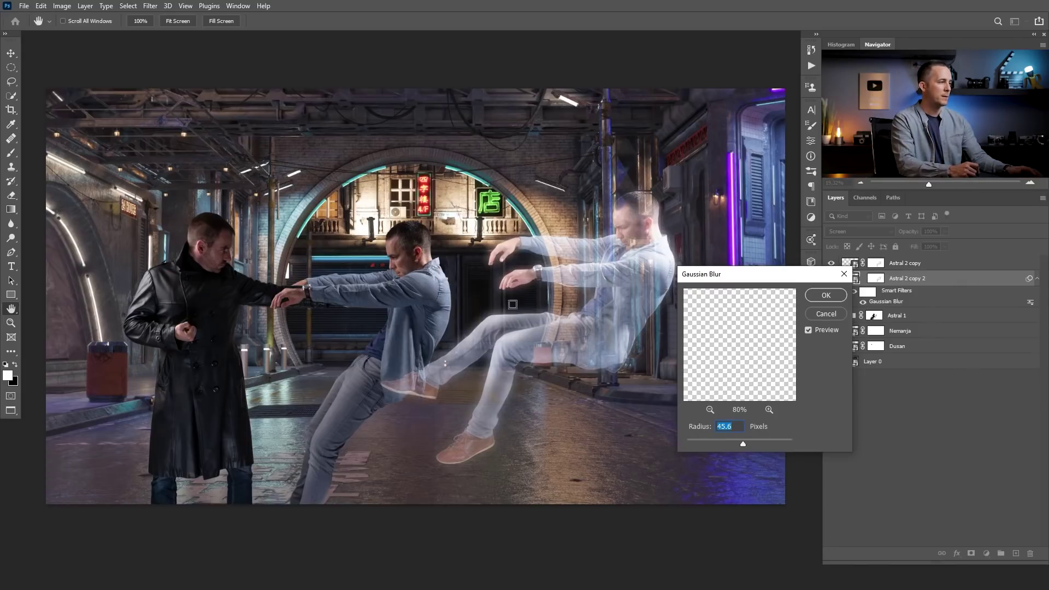
click(808, 331)
click(805, 331)
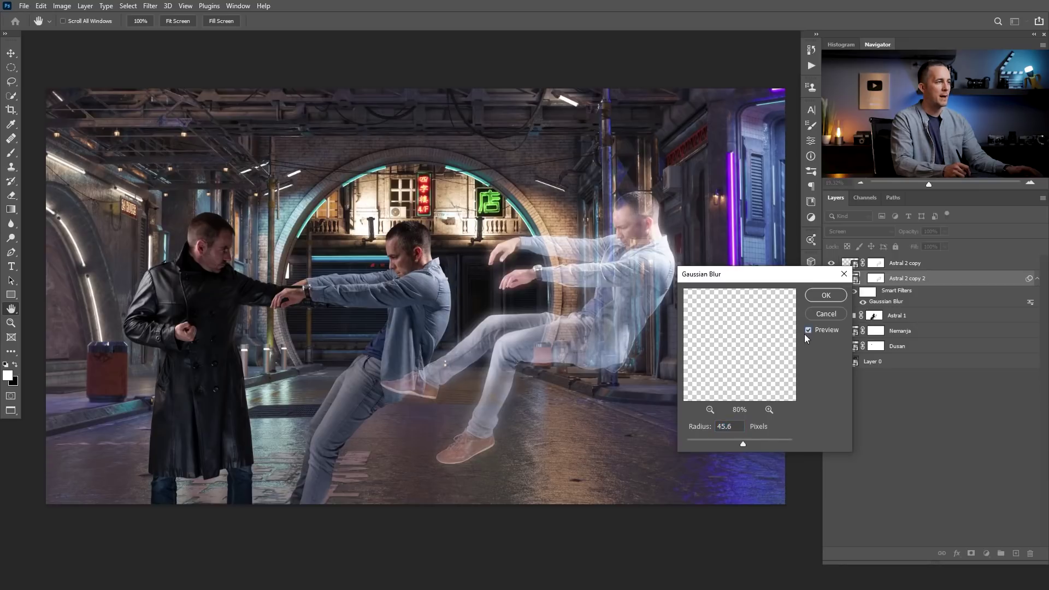
click(825, 296)
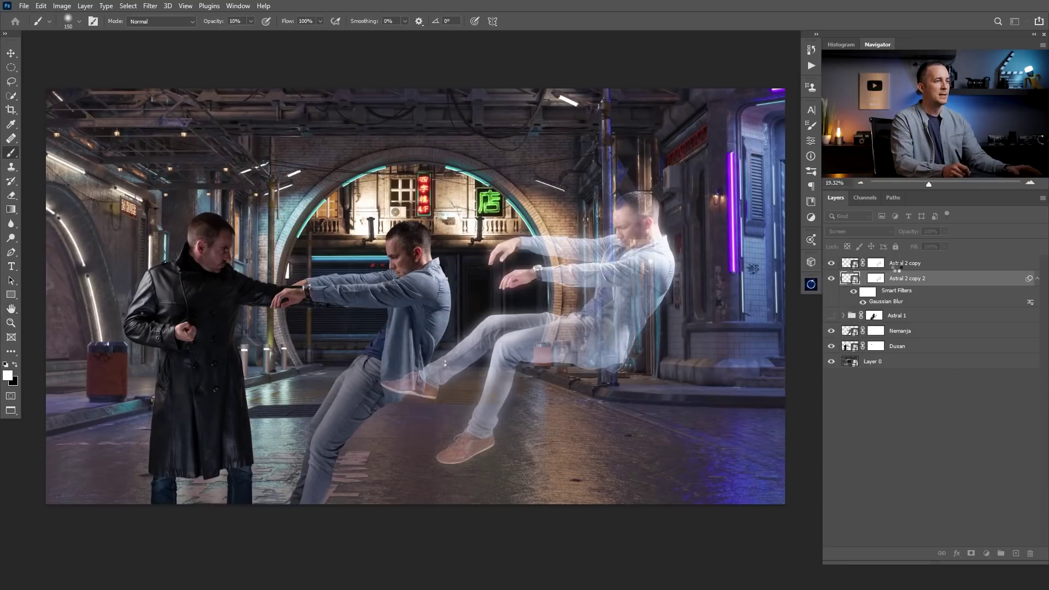
Step: Paint black on Astral 2 copy 2's mask to dim the glow over head, chest, forearm and side
click(876, 279)
key(x)
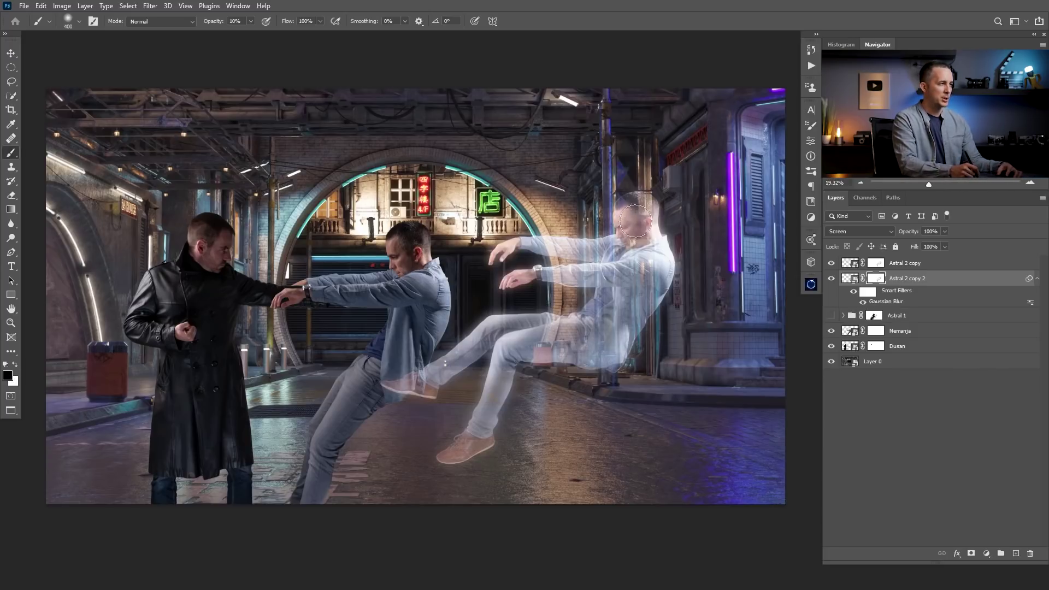
mouse_move(639, 231)
mouse_down()
mouse_move(643, 257)
mouse_move(633, 293)
mouse_move(626, 283)
mouse_move(605, 324)
mouse_move(629, 306)
mouse_move(622, 324)
mouse_move(509, 351)
mouse_move(471, 445)
mouse_move(441, 425)
mouse_move(421, 381)
mouse_move(498, 330)
mouse_move(606, 319)
mouse_up()
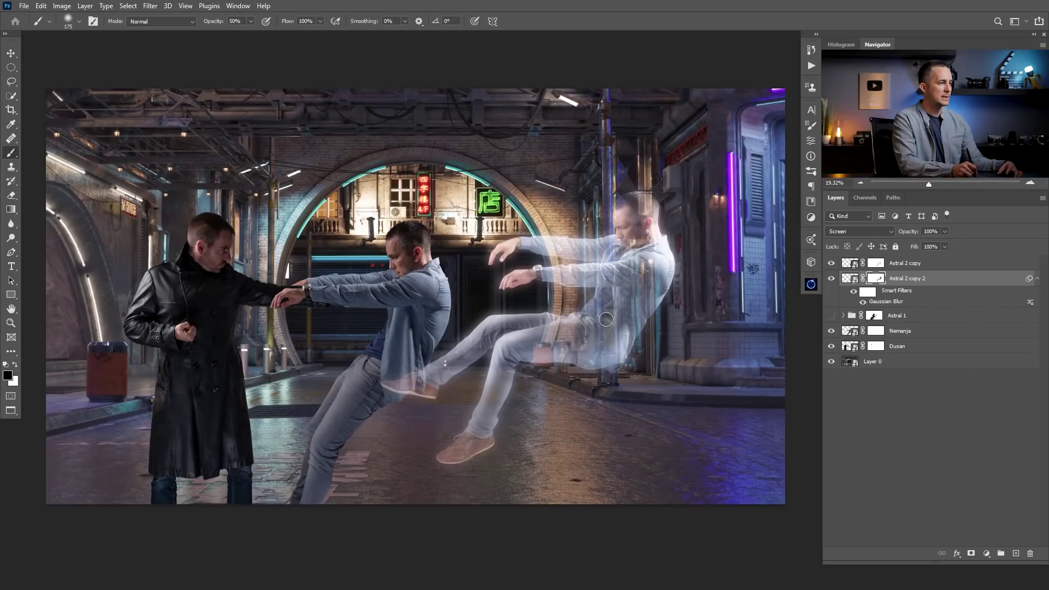
mouse_move(622, 276)
mouse_down()
mouse_move(516, 279)
mouse_move(588, 267)
mouse_move(516, 246)
mouse_move(648, 230)
mouse_move(642, 299)
mouse_up()
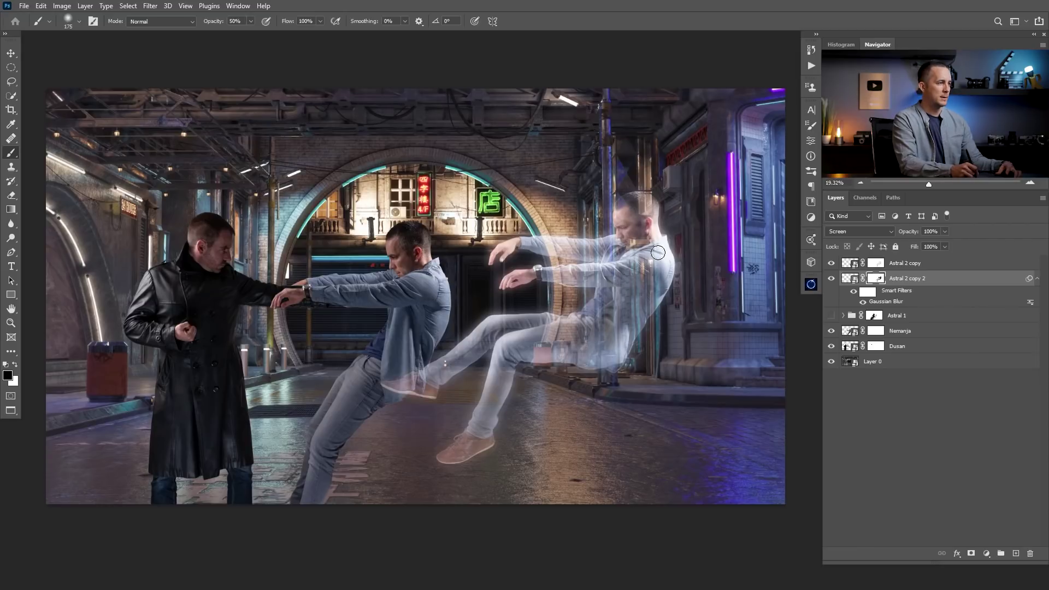
drag(657, 252, 612, 328)
key(bracketright)
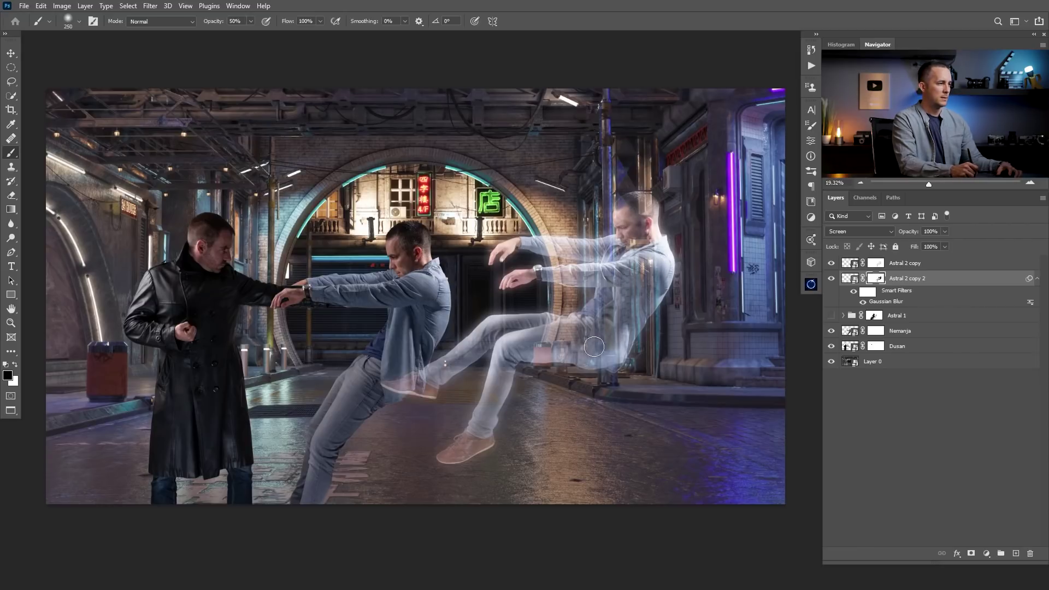
Step: Group both Astral 2 ghost layers and name the group 'Astral 2'
click(851, 264)
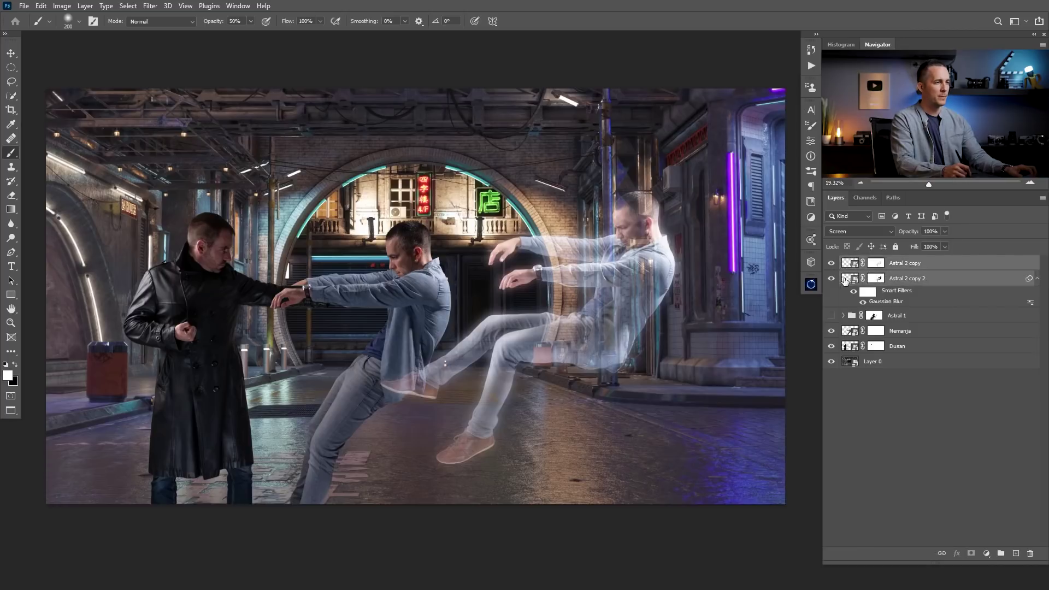
key(ctrl+g)
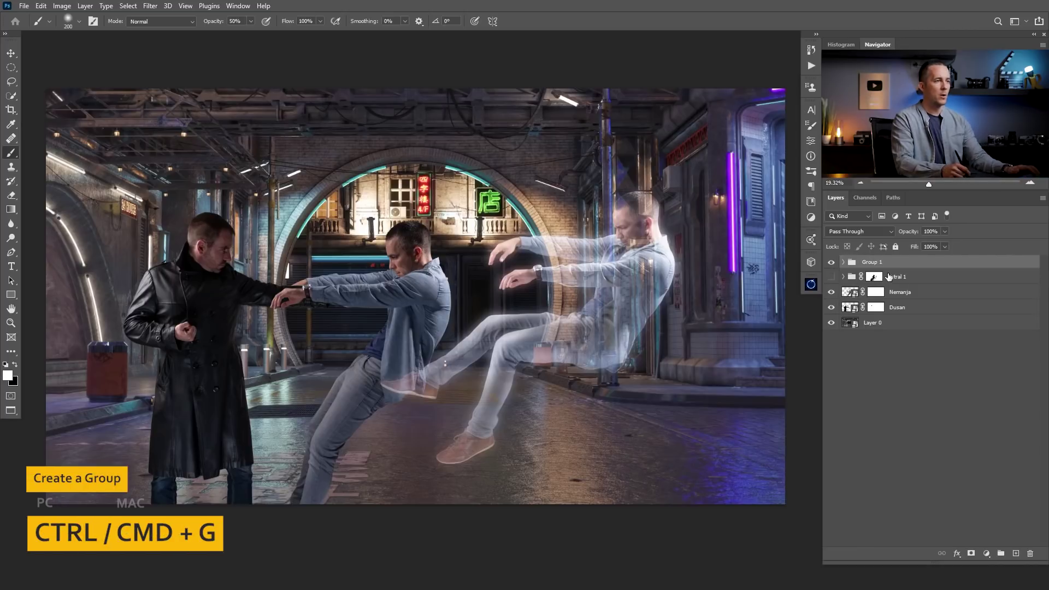
double_click(873, 263)
text(Astral)
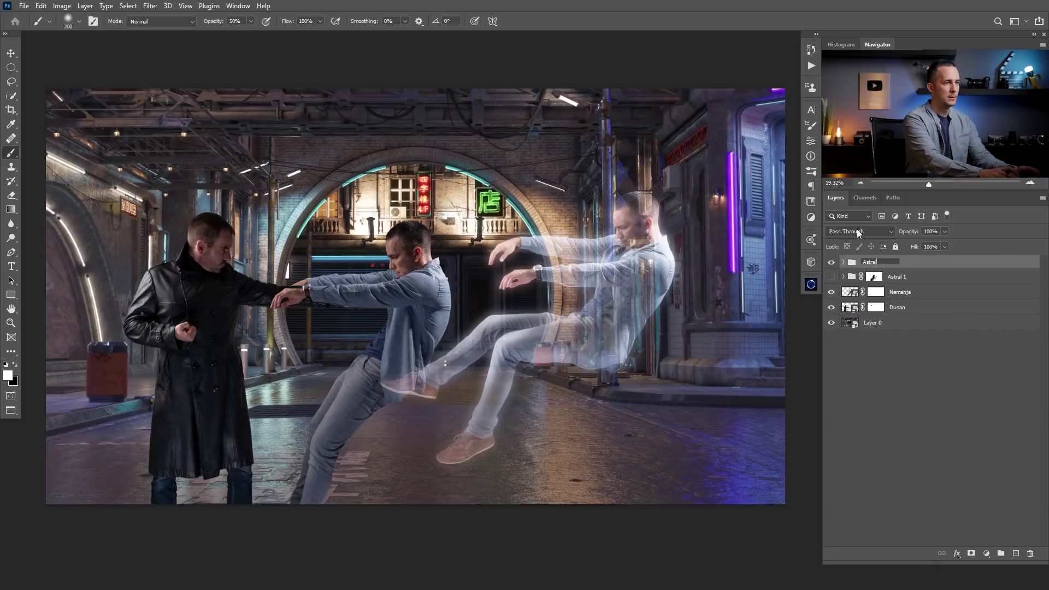
text( 2)
Step: Confirm the Astral 2 group name, add a group mask, and set a black brush at 20% opacity
key(Return)
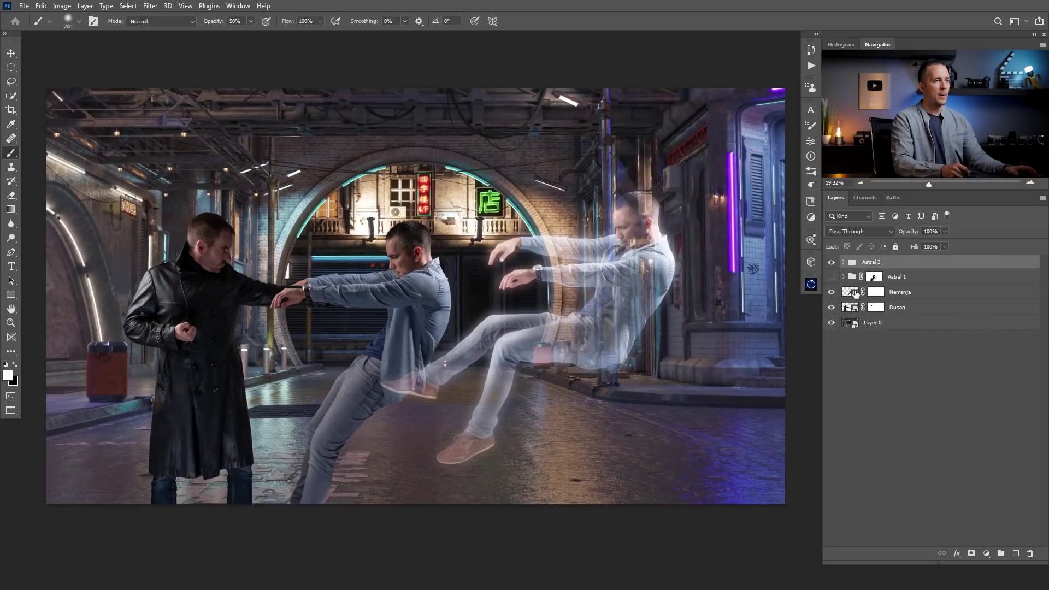
click(972, 554)
key(x)
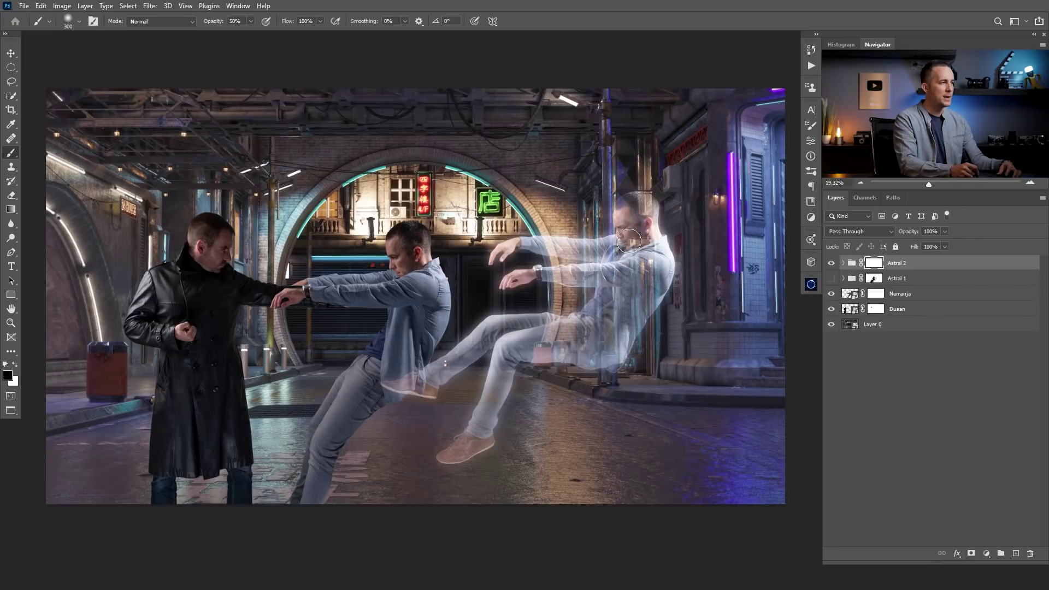
key(bracketright)
key(bracketright)
key(bracketright)
key(bracketright)
key(bracketright)
key(bracketright)
key(bracketleft)
key(bracketleft)
key(bracketleft)
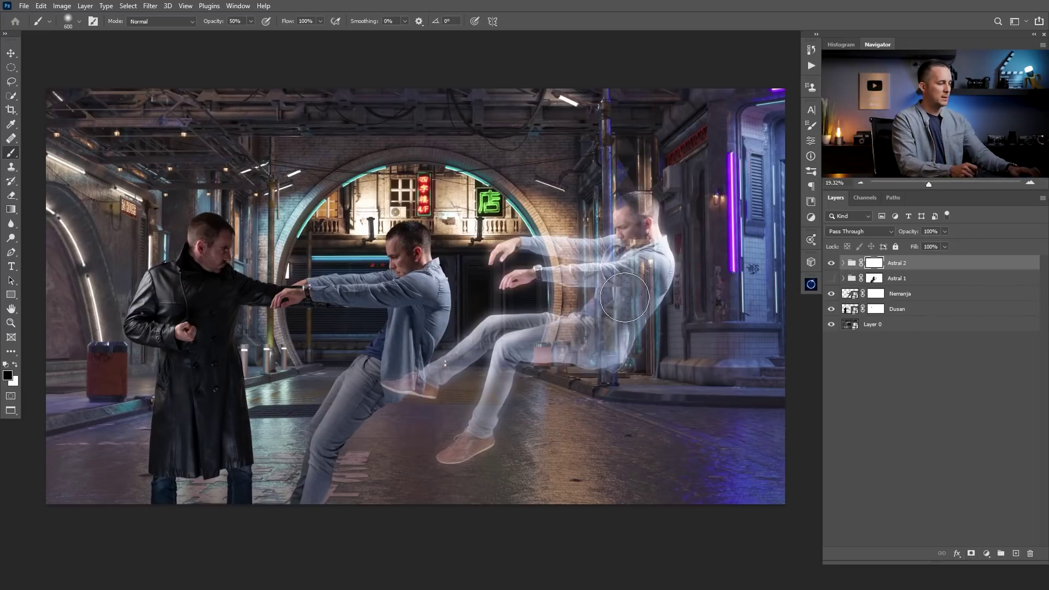
key(2)
key(bracketleft)
Step: Fade the ghost's legs, thigh and forearm on the Astral 2 group mask
mouse_move(598, 325)
mouse_down()
mouse_move(512, 351)
mouse_move(477, 421)
mouse_up()
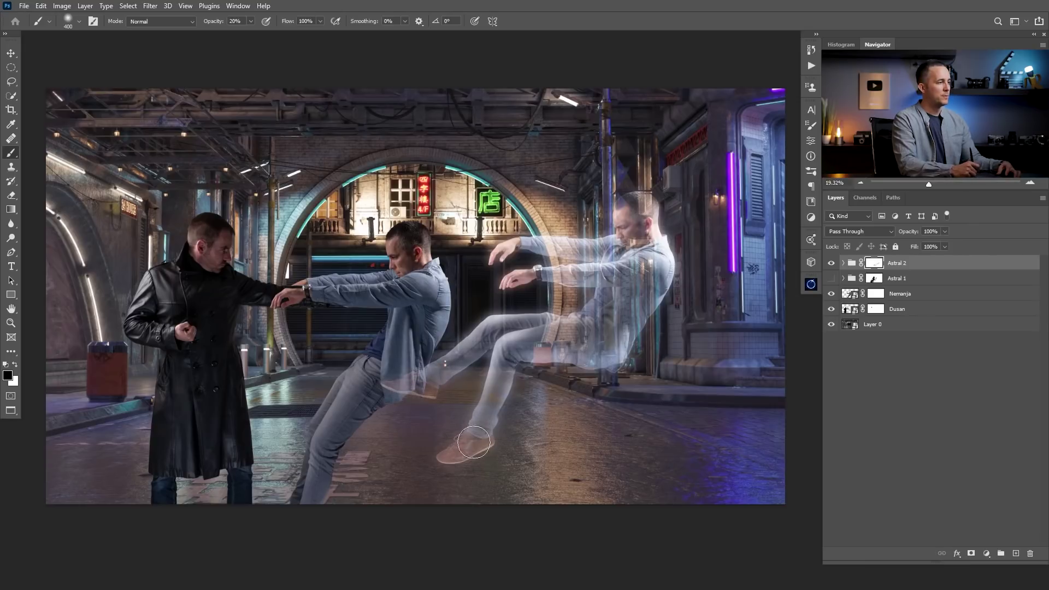
key(bracketright)
drag(511, 331, 459, 330)
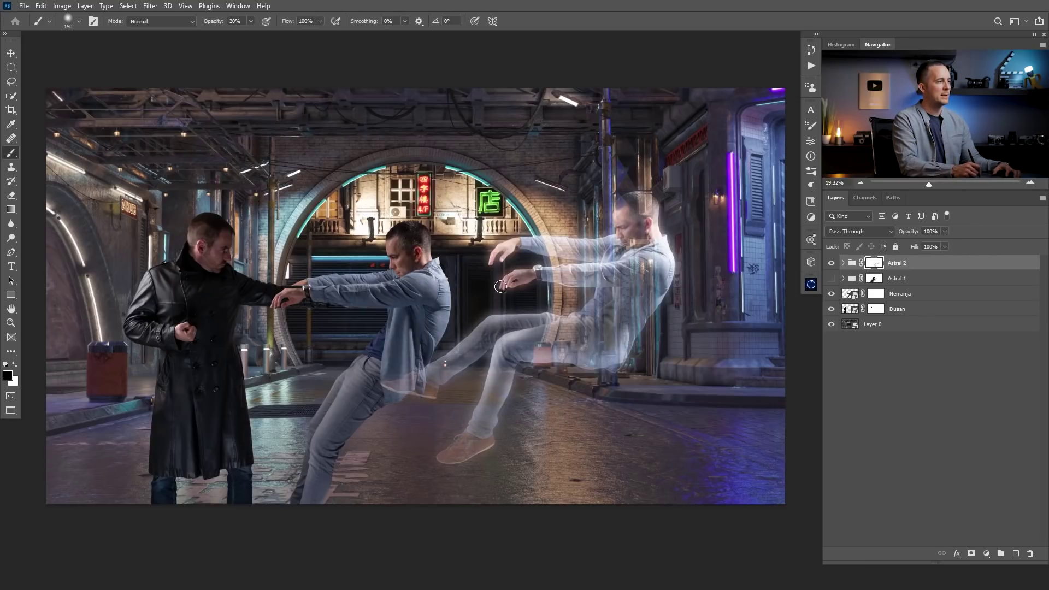
key(bracketleft)
key(bracketleft)
drag(520, 238, 596, 248)
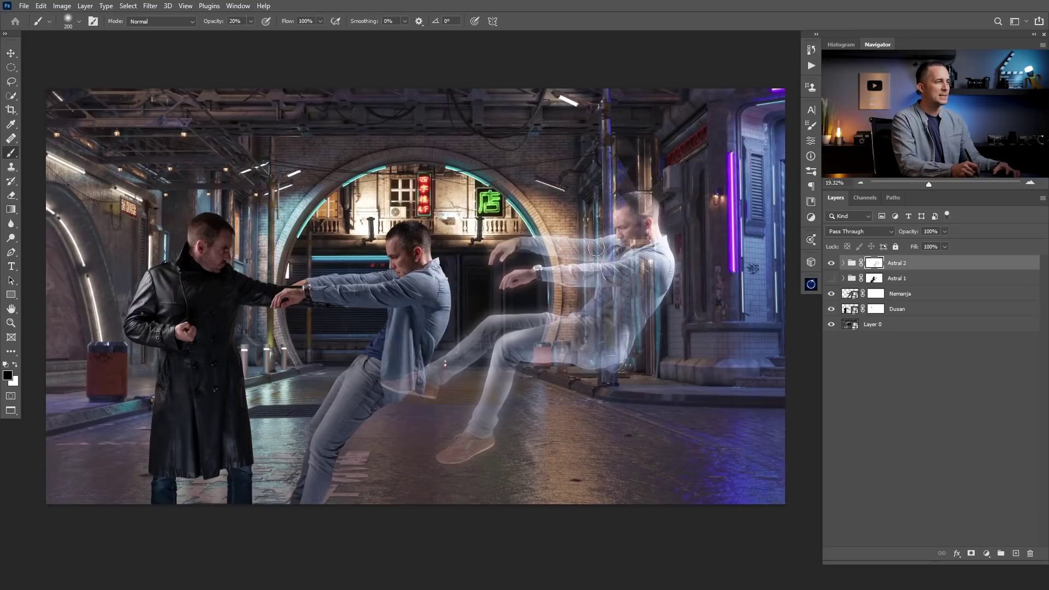
key(bracketright)
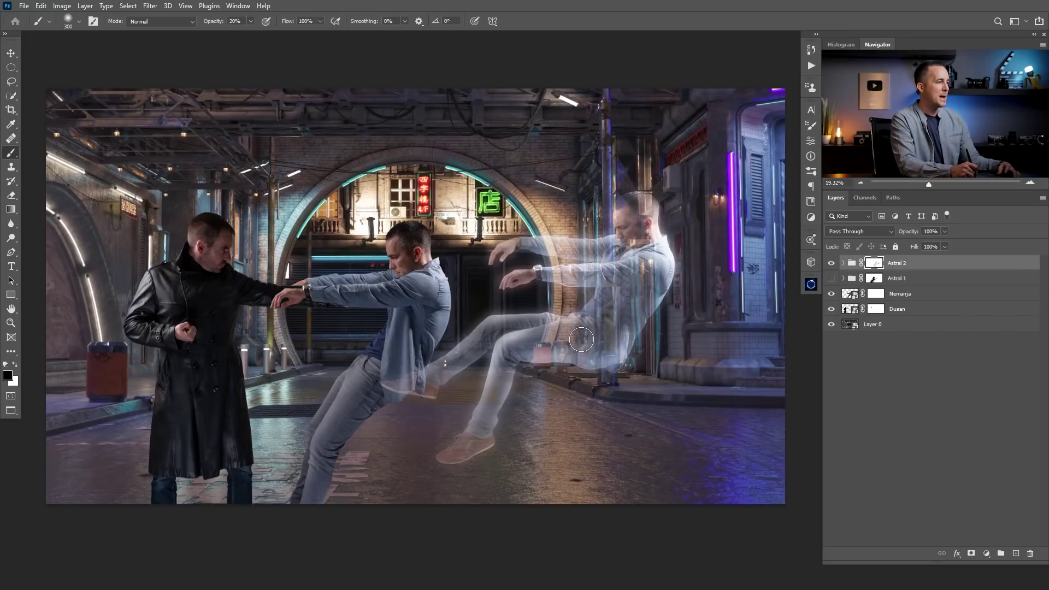
key(bracketleft)
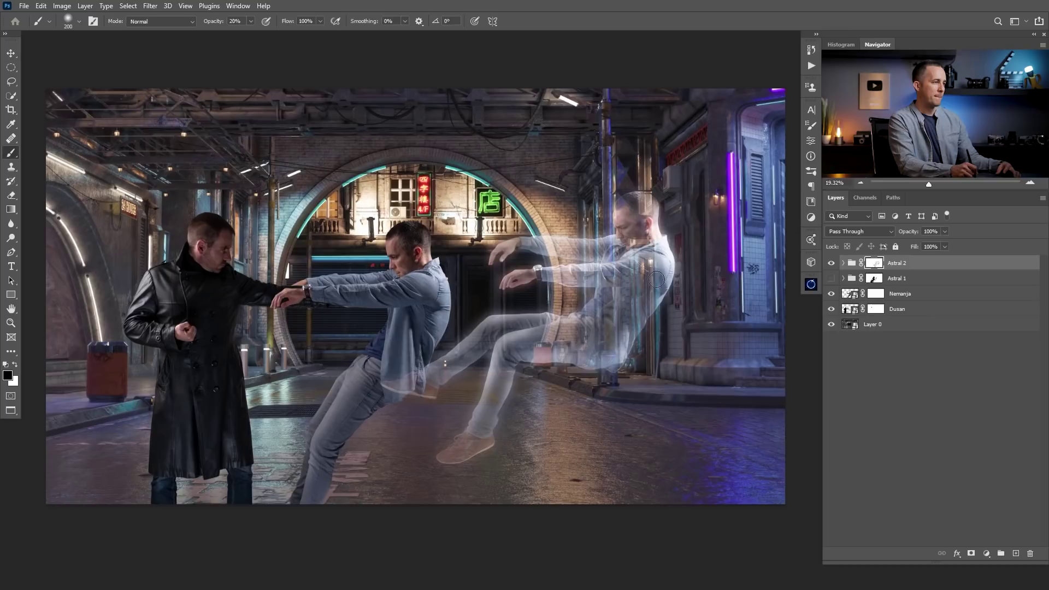
click(843, 263)
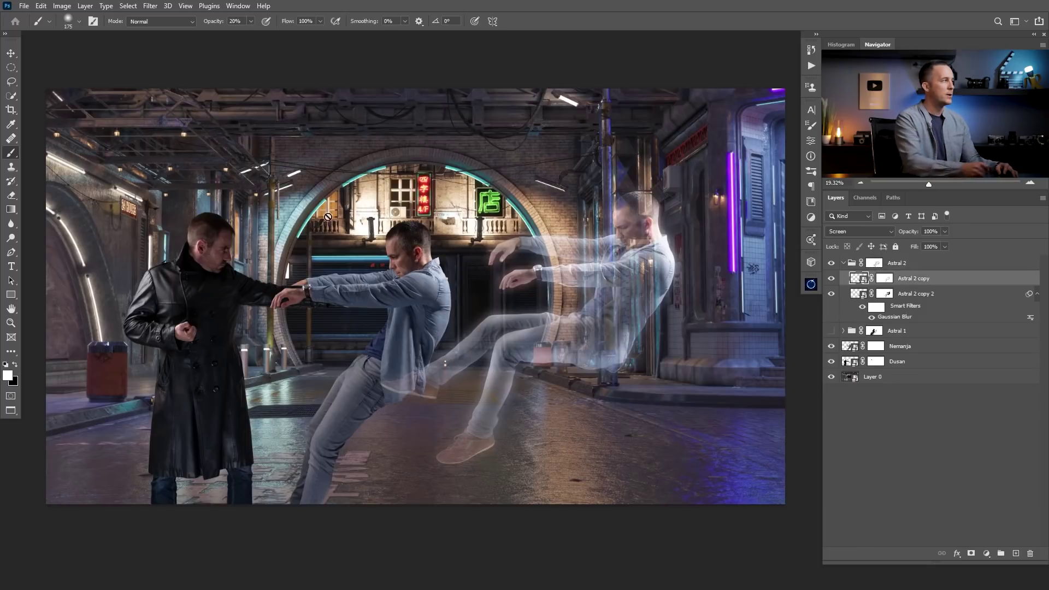
Step: Apply an 8°, 46-pixel Motion Blur to Astral 2 copy, then show Astral 1 again
click(150, 6)
mouse_move(198, 139)
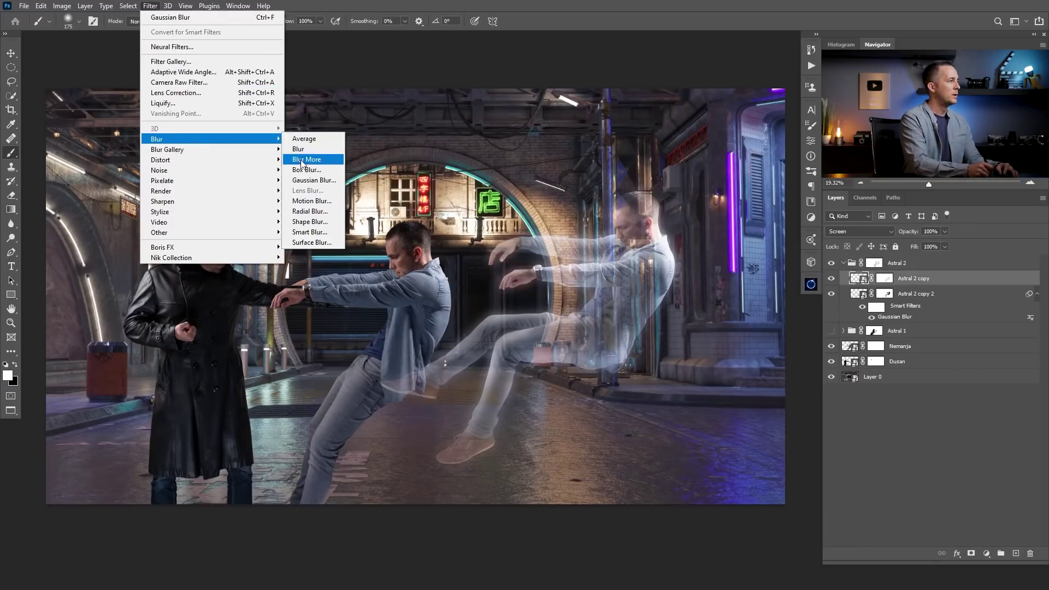
click(325, 203)
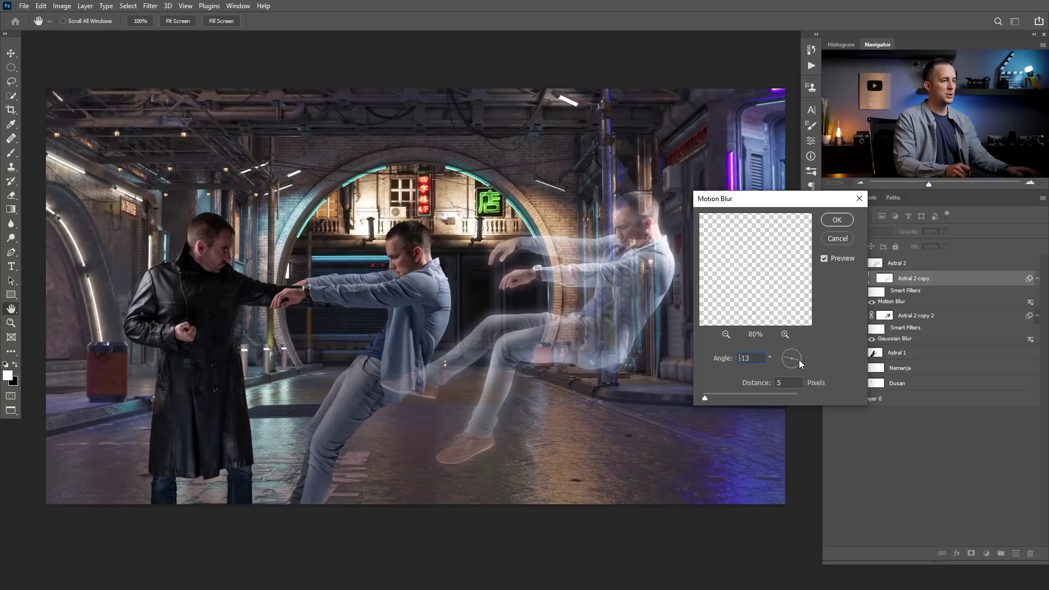
drag(799, 359, 800, 358)
click(729, 395)
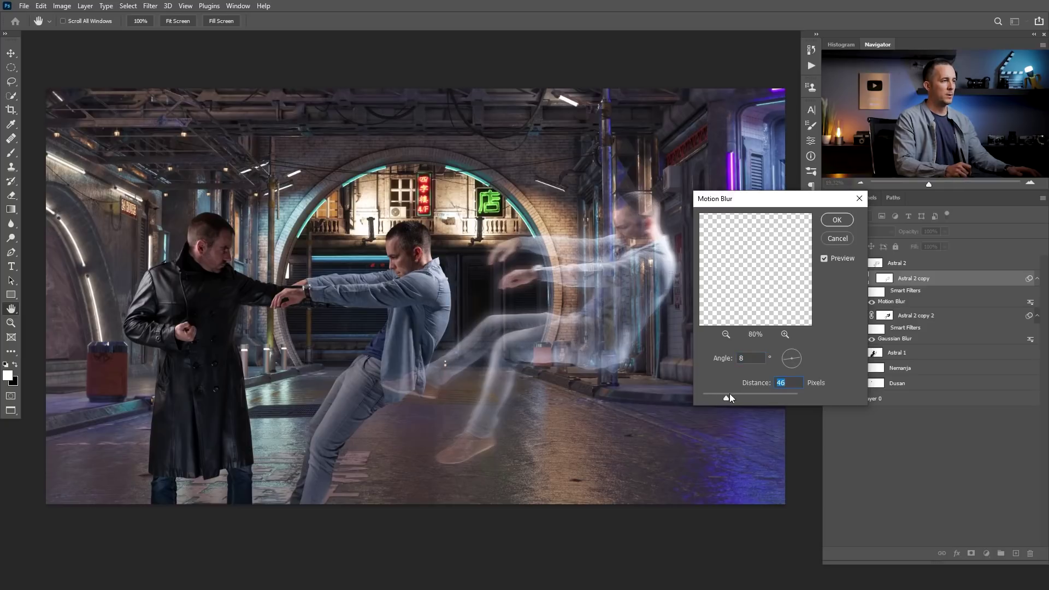
click(837, 221)
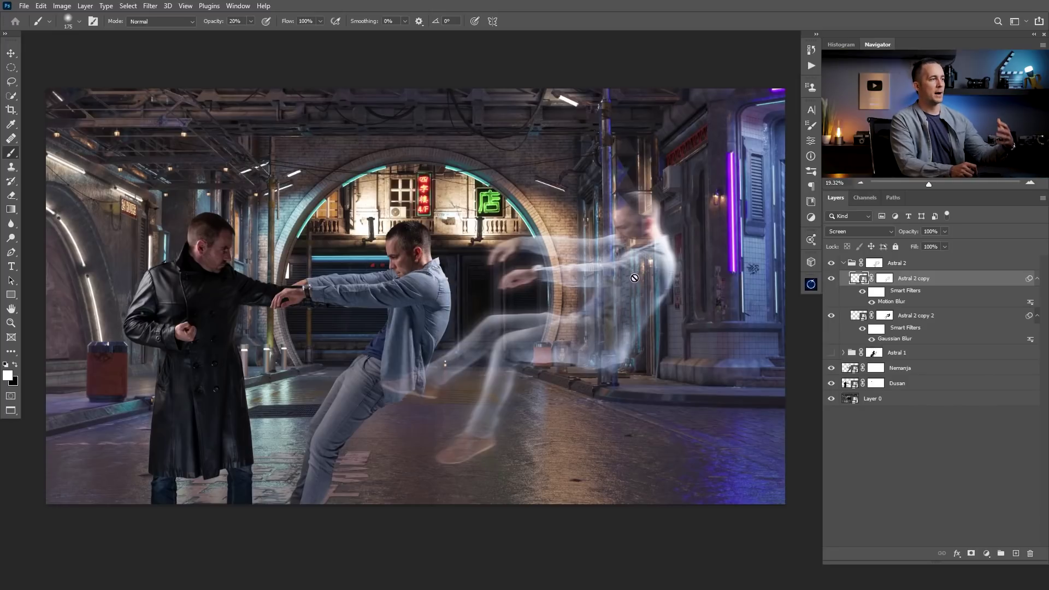
click(843, 263)
click(830, 279)
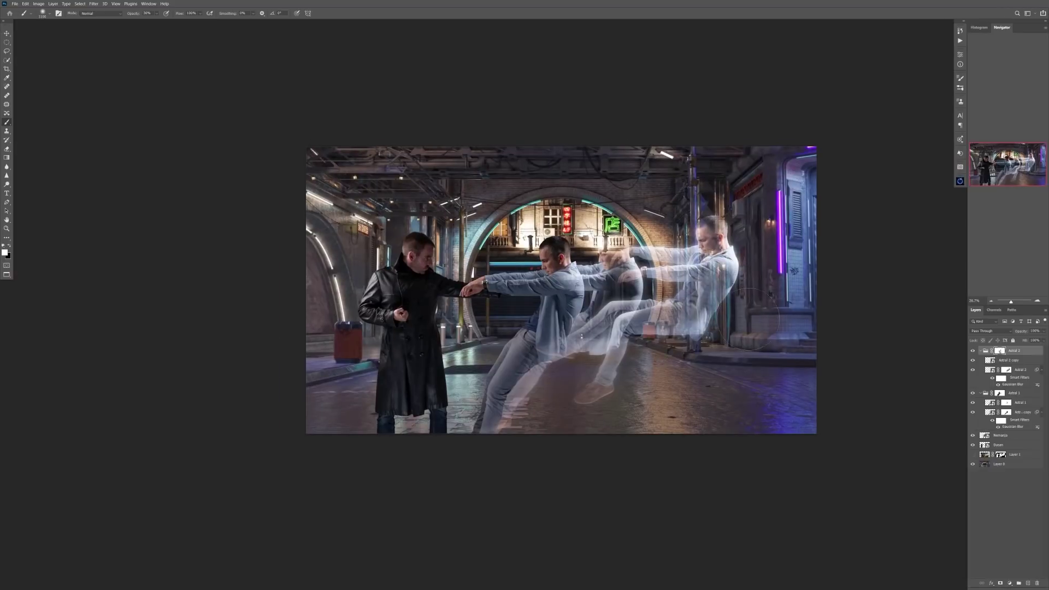
Step: Apply a Field Blur to soften the street background layer
scroll(486, 251, up, 2)
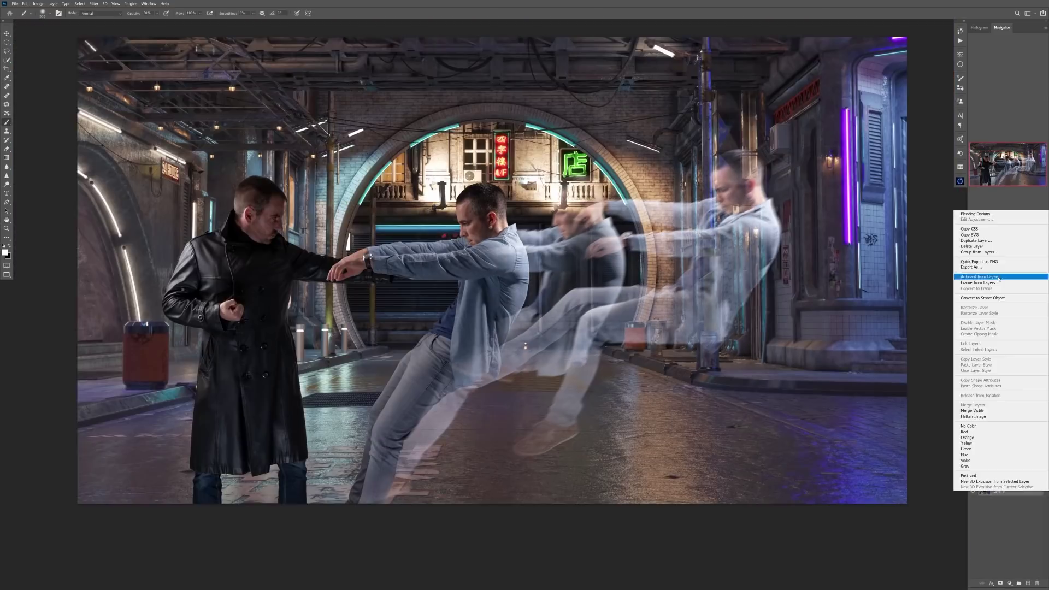
click(94, 3)
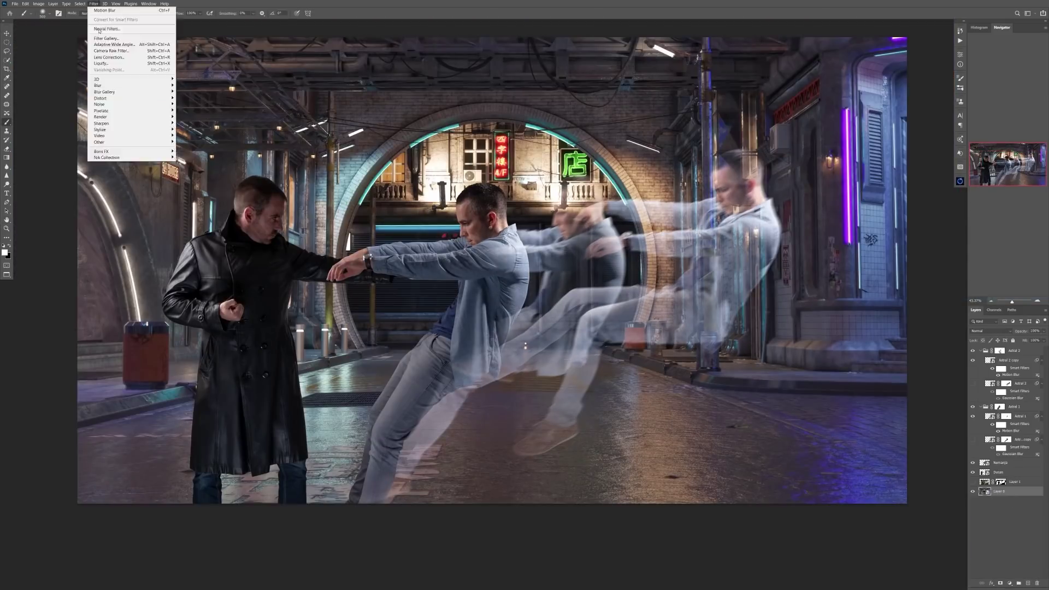
click(207, 96)
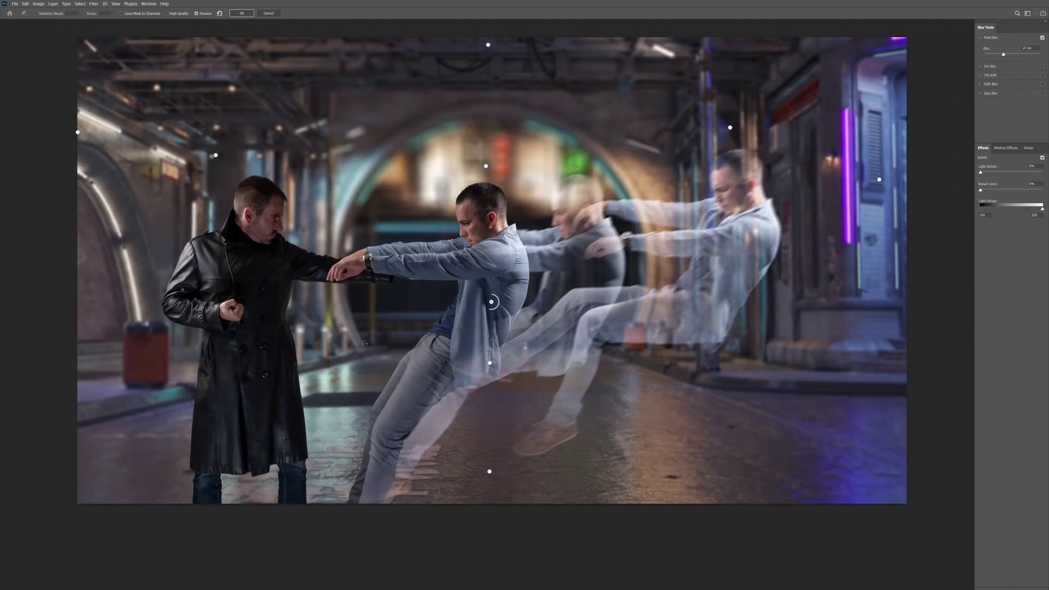
key(Return)
Step: Add a Motion Blur to the Nemanja layer
click(1000, 463)
click(93, 4)
click(109, 11)
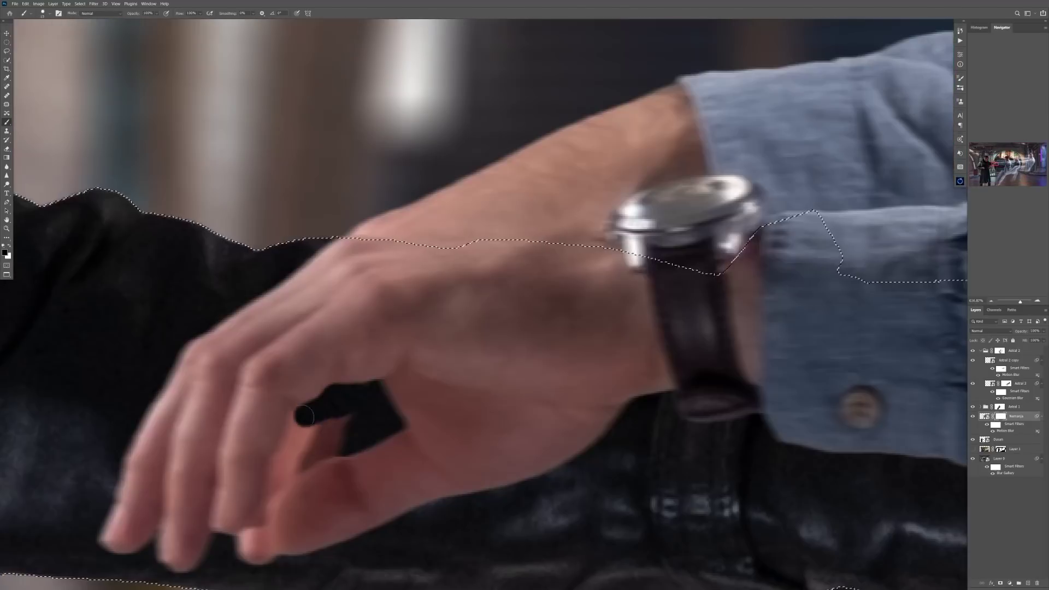
Step: Mask part of the hand, paint a soft white glow around the astral head, and mask the Glow layer at 40% brush opacity
drag(305, 416, 276, 476)
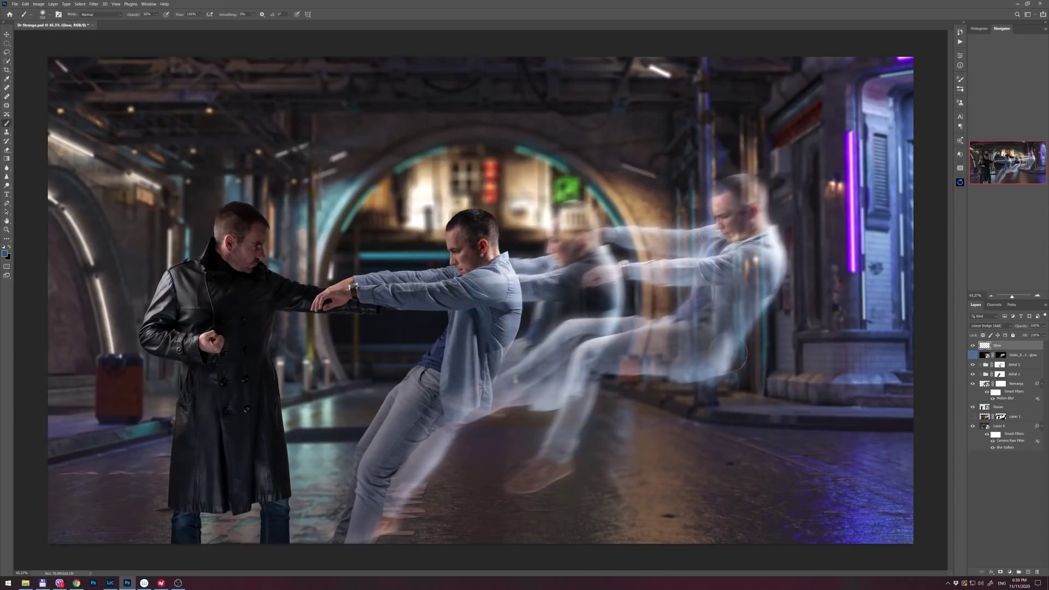
drag(764, 180, 645, 235)
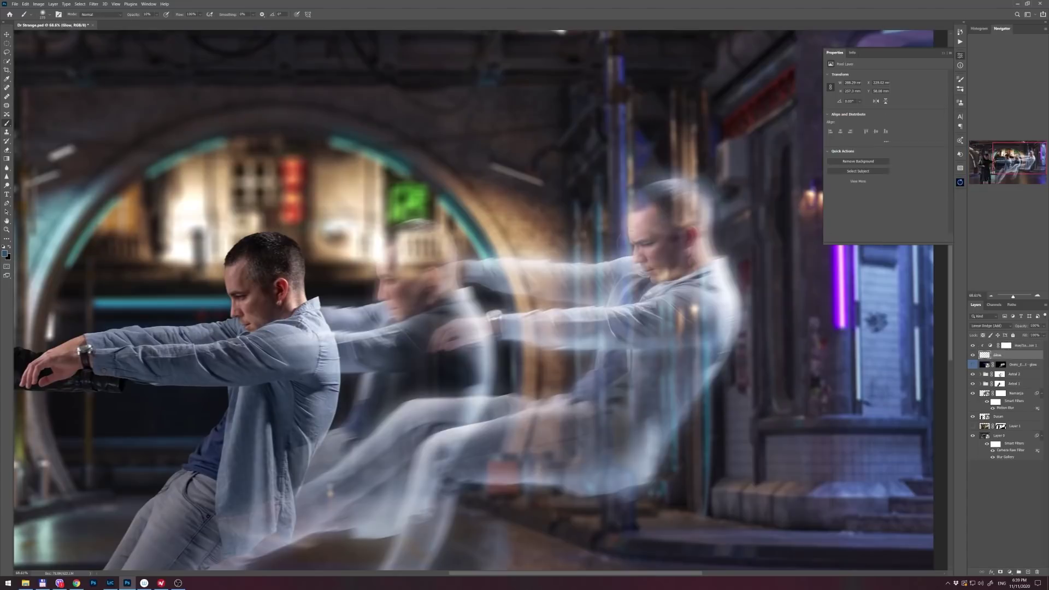
click(1000, 571)
key(4)
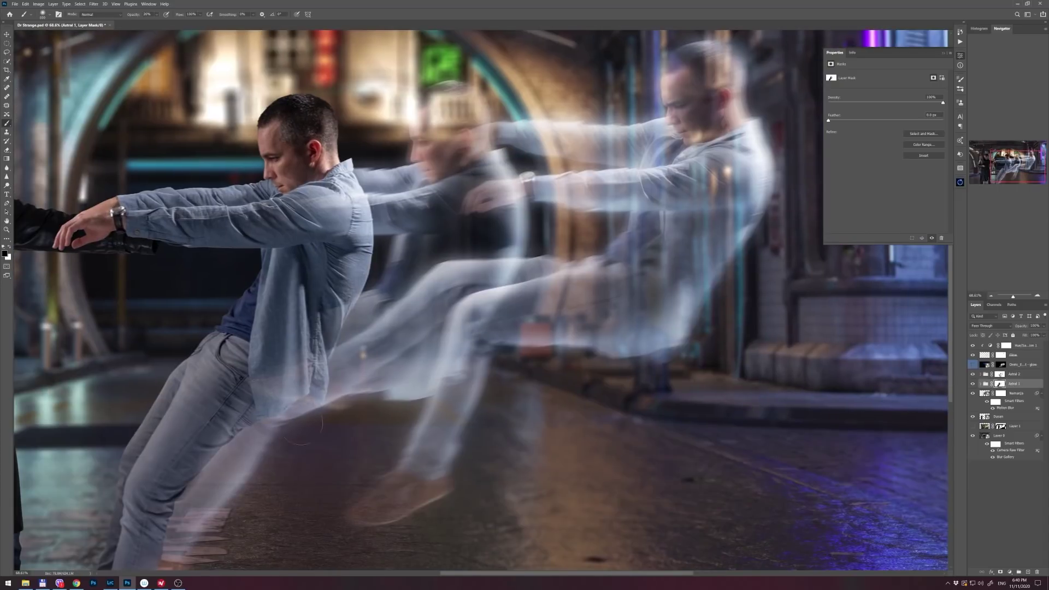
scroll(301, 425, down, 5)
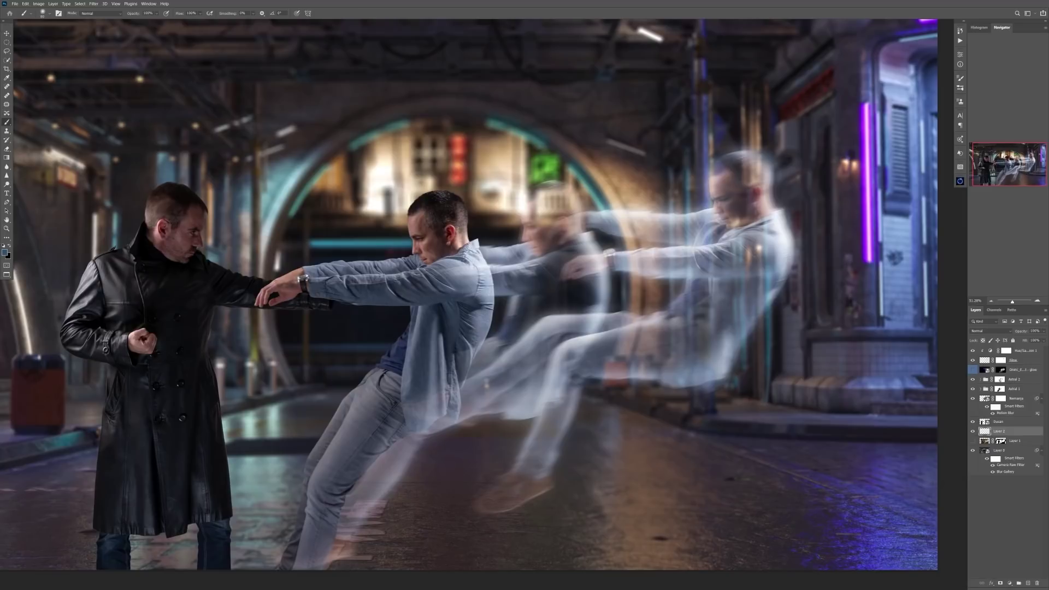
Step: Smear the motion trails with the Smudge tool, then apply Filter > Stylize > Wind
right_click(360, 338)
key(Escape)
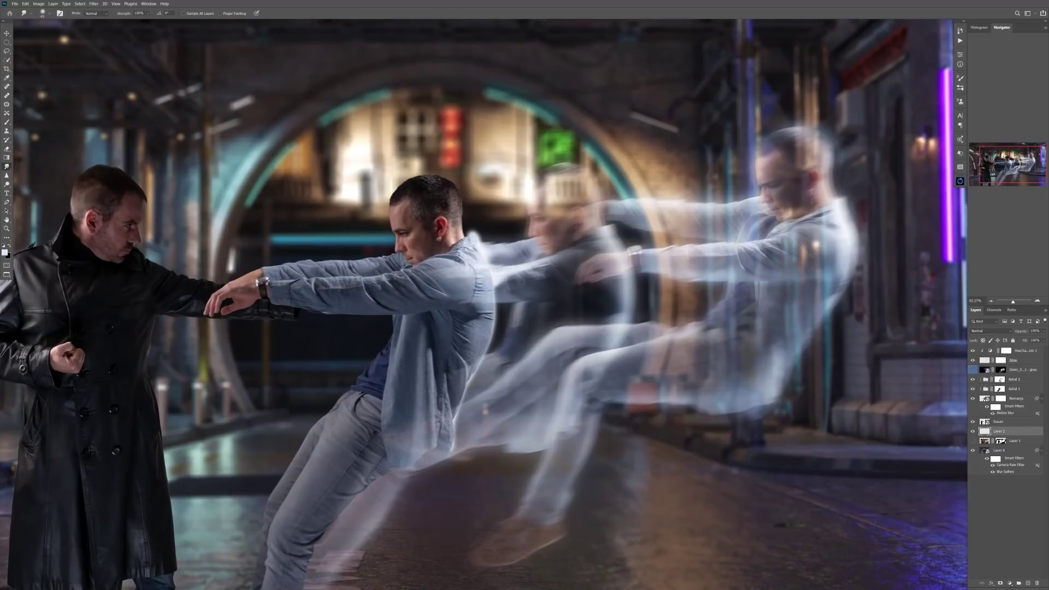
click(93, 3)
click(188, 149)
key(Return)
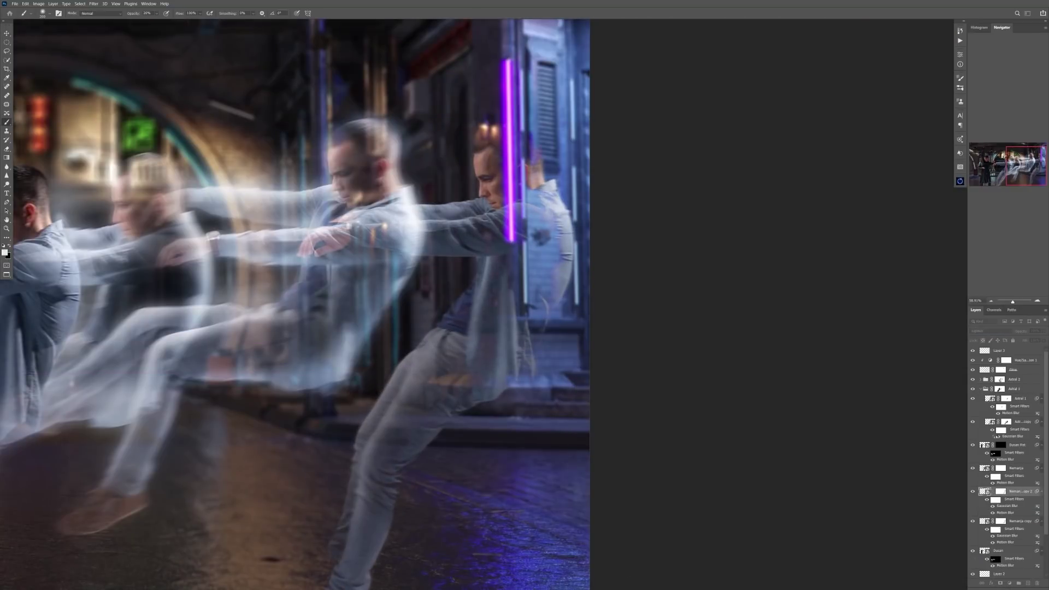
Step: Move Nemanja copy 2 below Nemanja copy and give it brighter Curves and Motion Blur
drag(1016, 491, 1017, 547)
double_click(1012, 536)
key(Return)
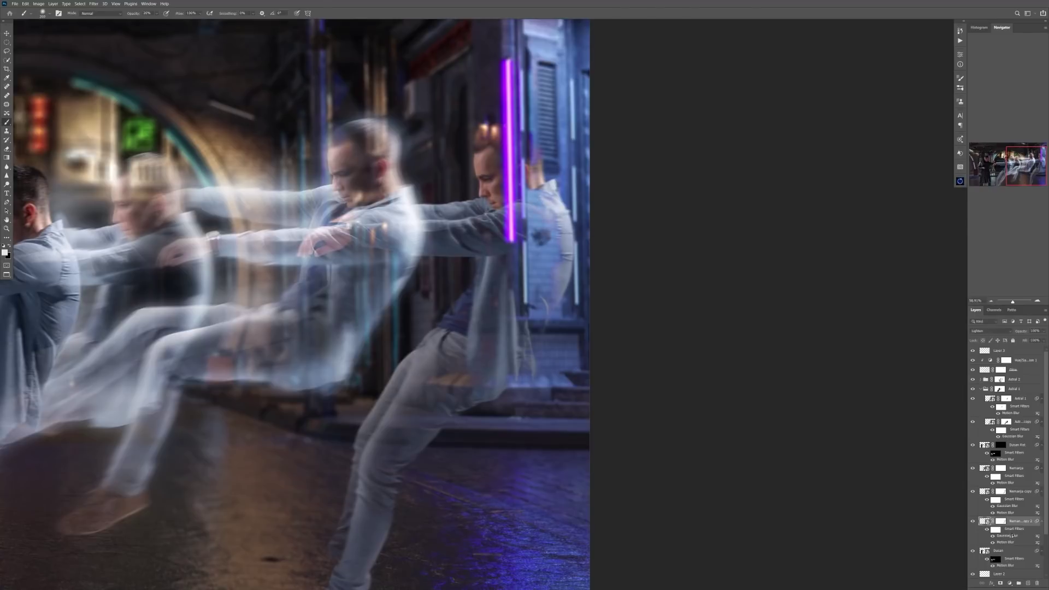
key(ctrl+m)
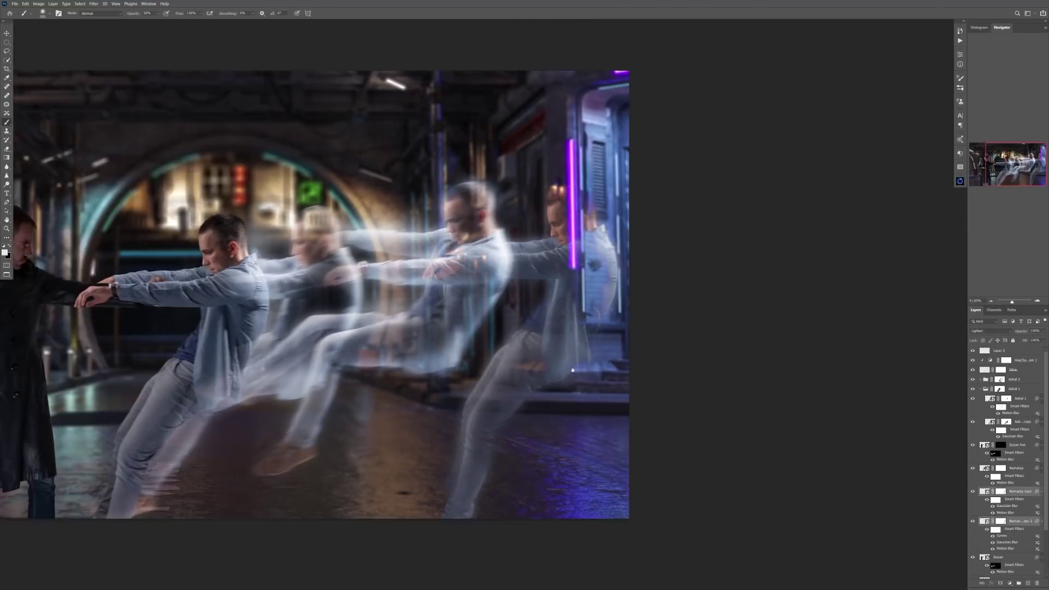
key(ctrl+plus)
key(ctrl+plus)
key(ctrl+plus)
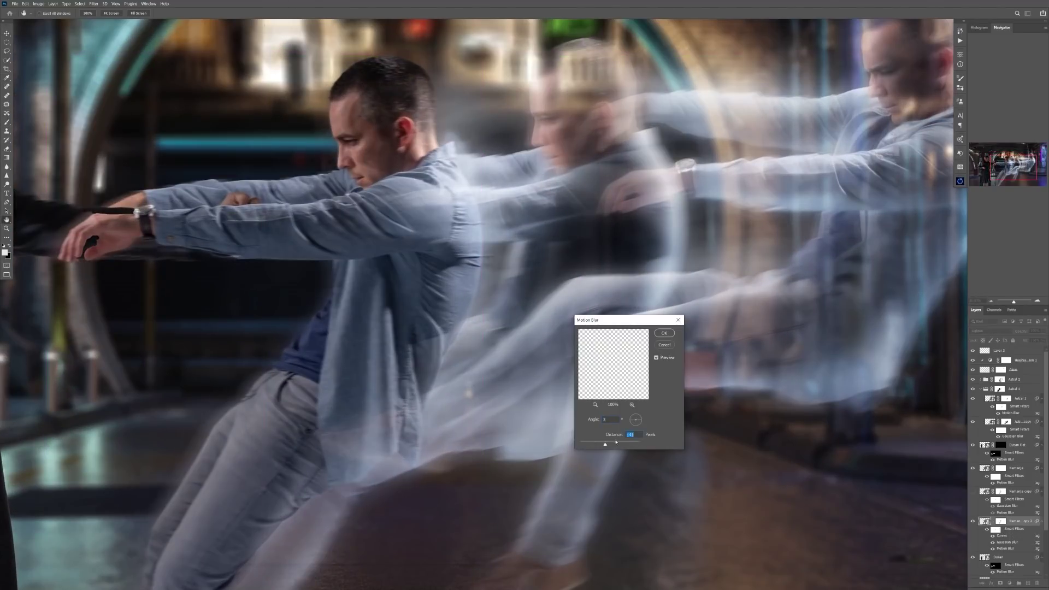
key(Return)
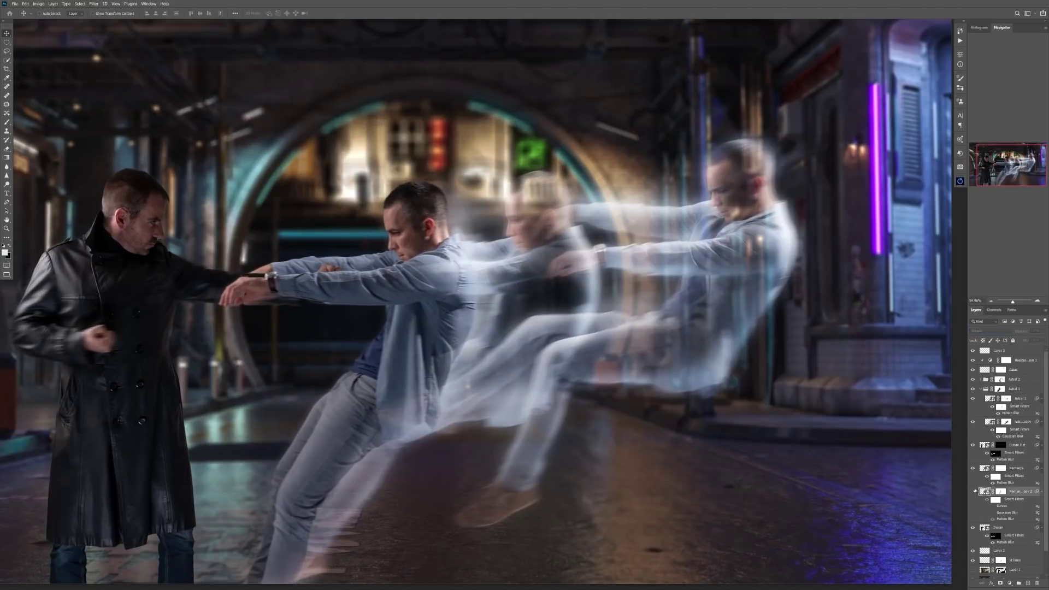
key(ctrl+minus)
key(ctrl+minus)
key(b)
key(ctrl+plus)
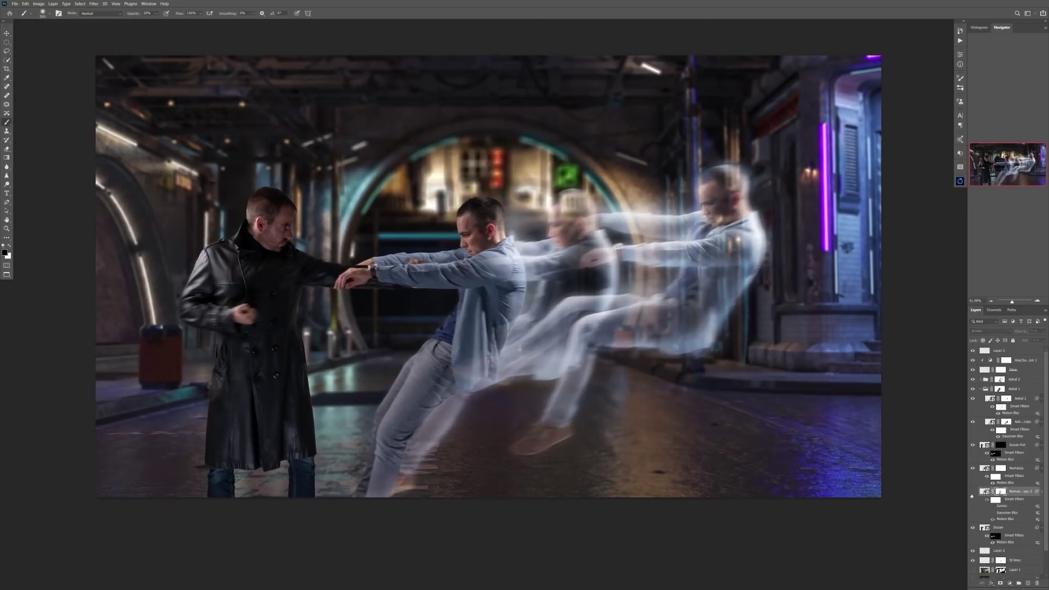
Step: Select the Astral 1 group and bring the figures' lower bodies into view
click(1017, 398)
scroll(505, 226, up, 1)
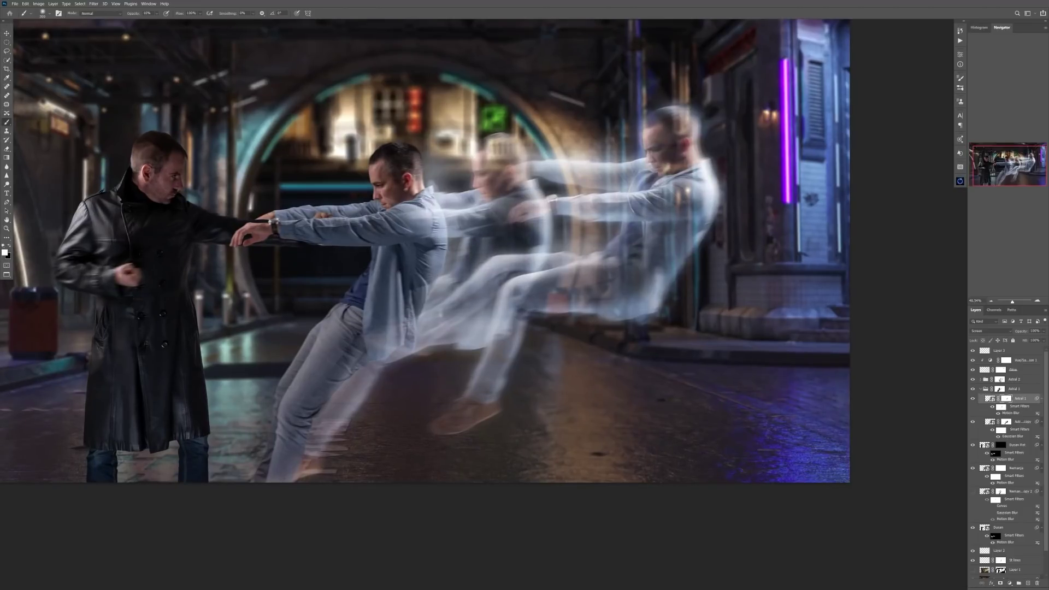
scroll(632, 197, up, 2)
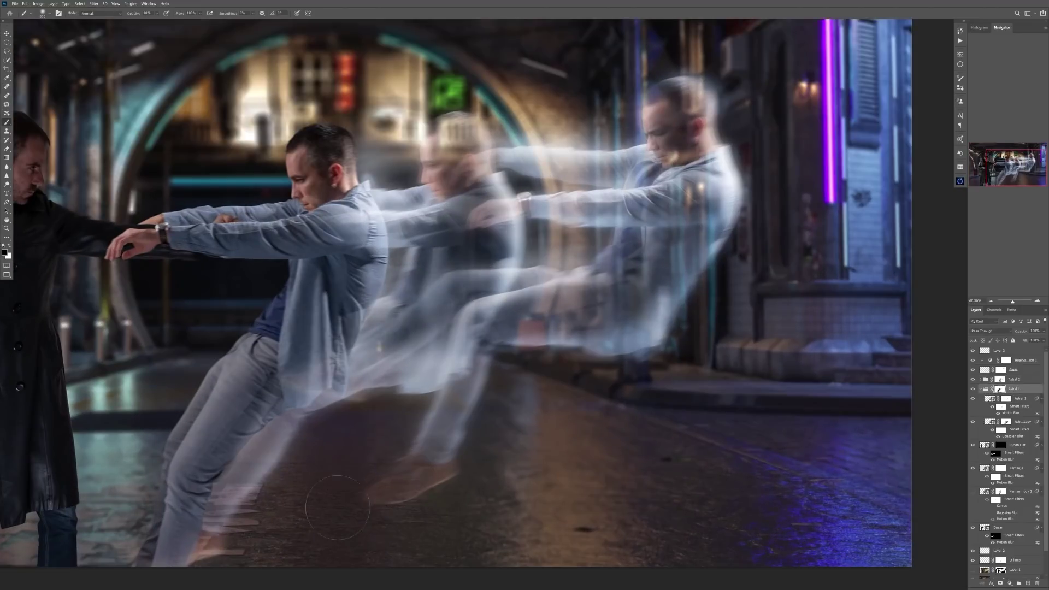
drag(338, 507, 379, 535)
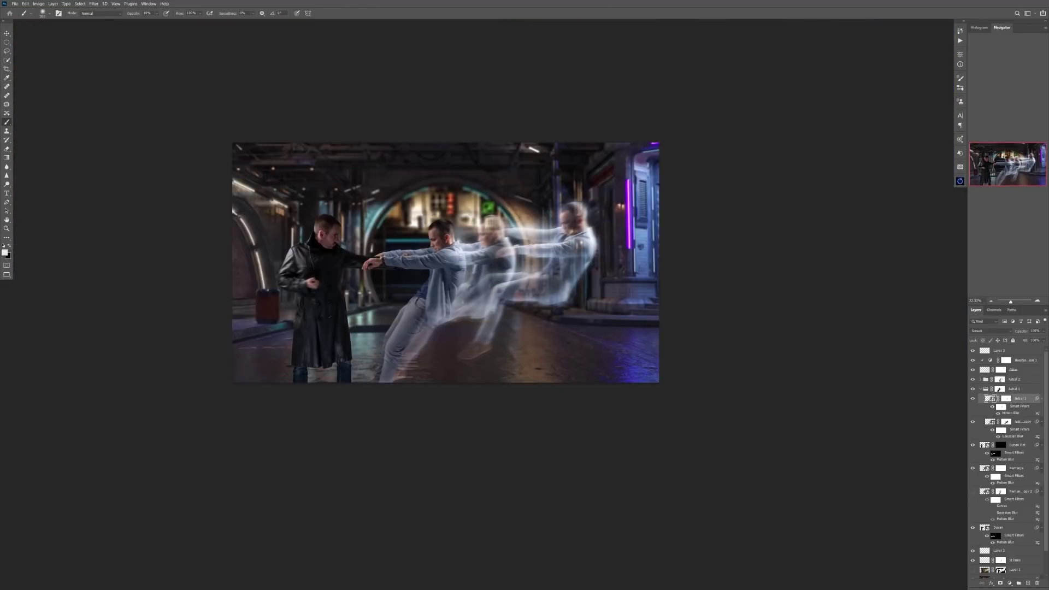
scroll(924, 371, up, 2)
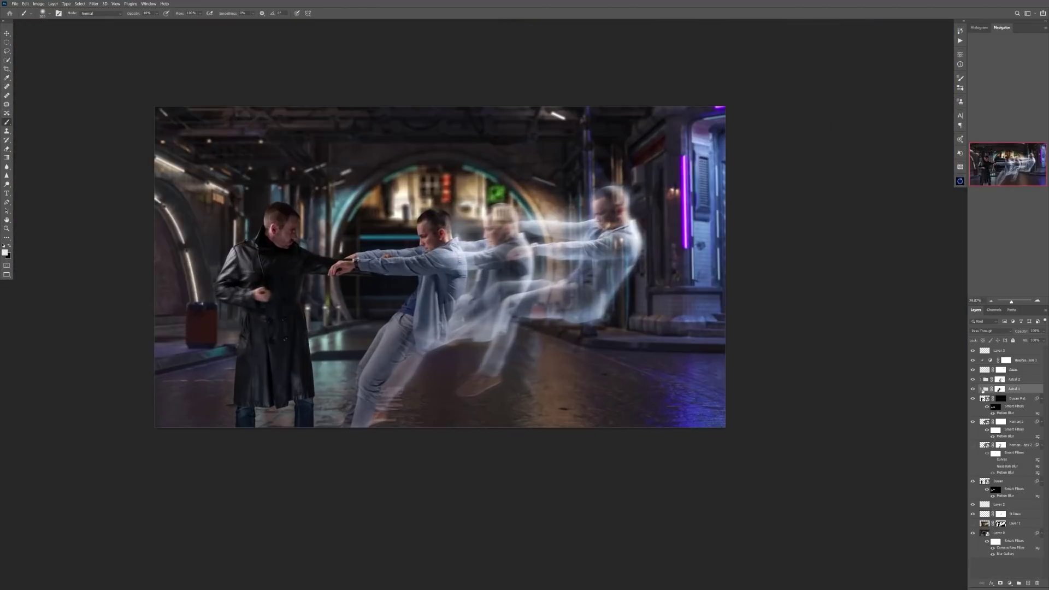
scroll(923, 370, down, 1)
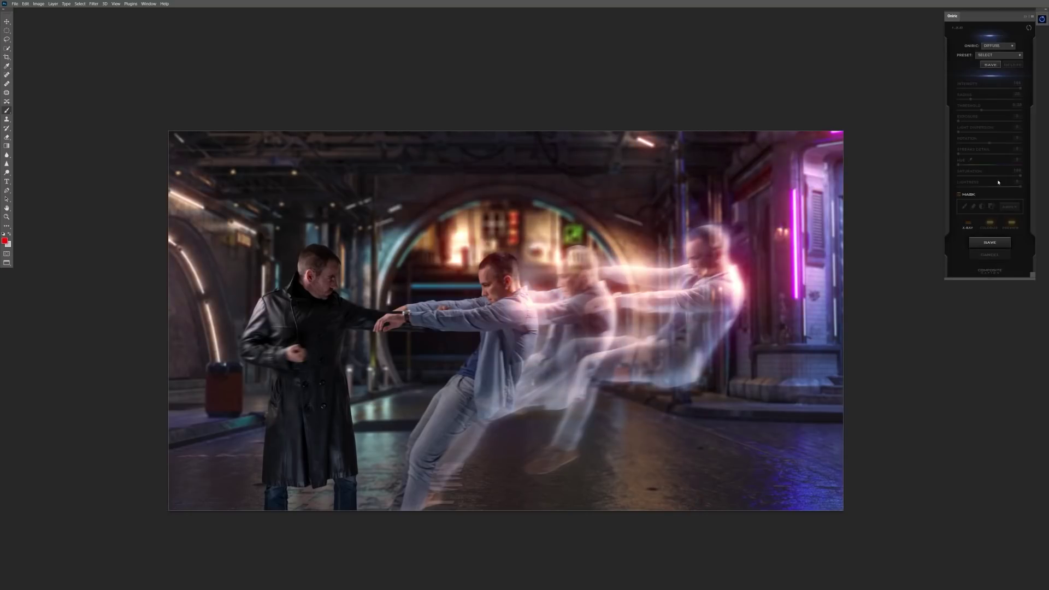
Step: Paint the Oniric glow mask over the ghost figures, apply it, and render the glow
mouse_move(726, 235)
mouse_down()
mouse_move(656, 382)
mouse_move(561, 258)
mouse_up()
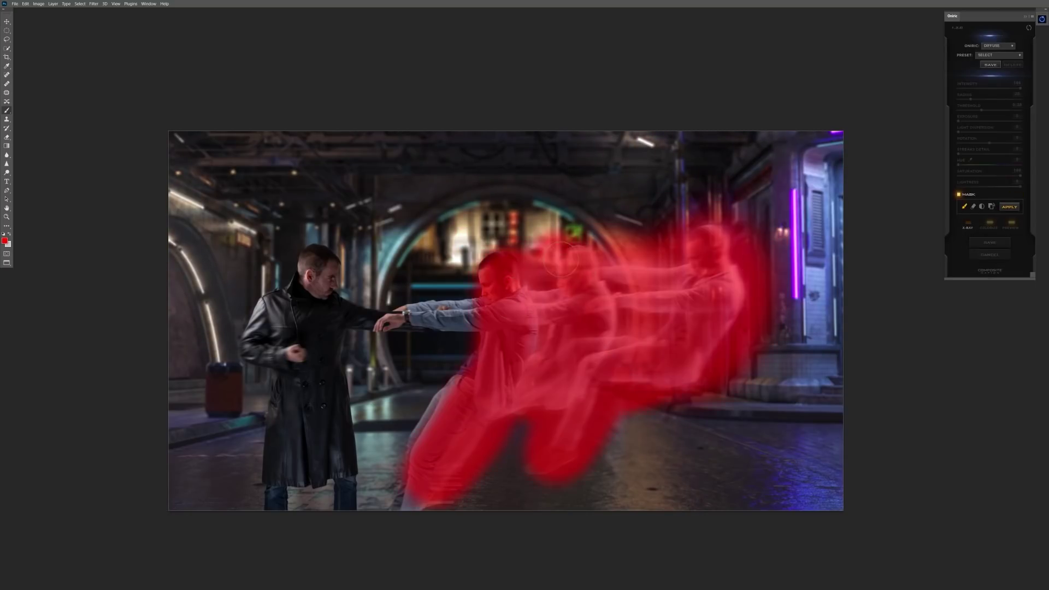
click(1010, 207)
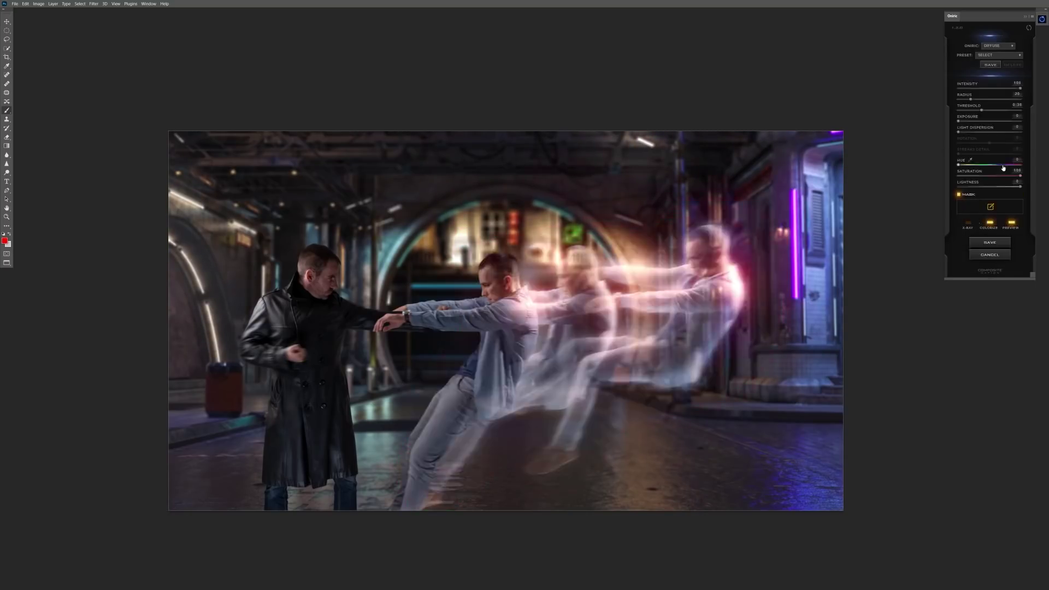
click(995, 111)
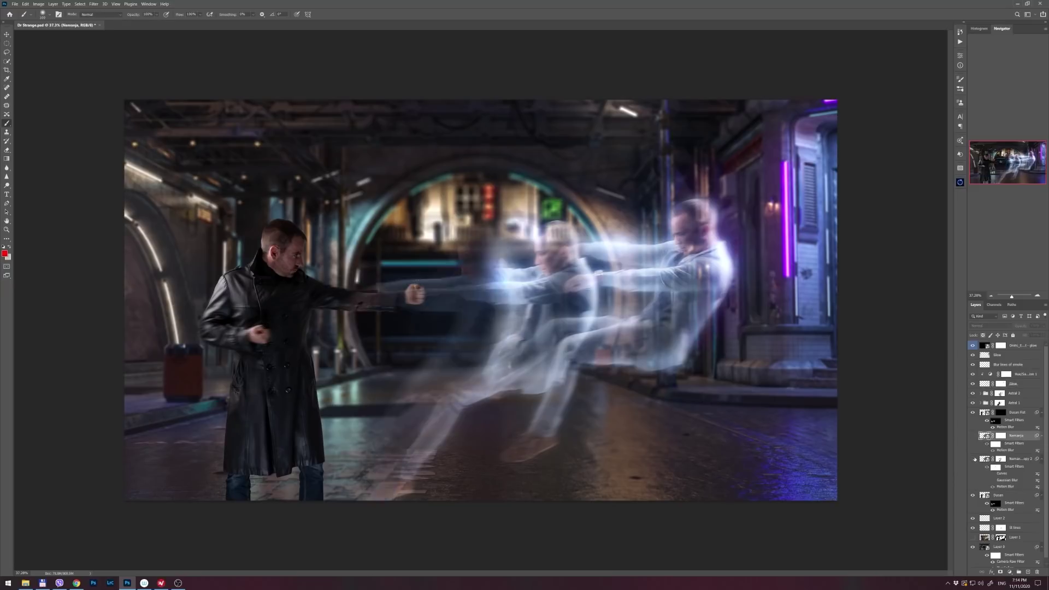
Step: Unhide Nemanja copy 2 and apply a Camera Raw grade with Basic, Color Grading and Effects adjustments
click(974, 459)
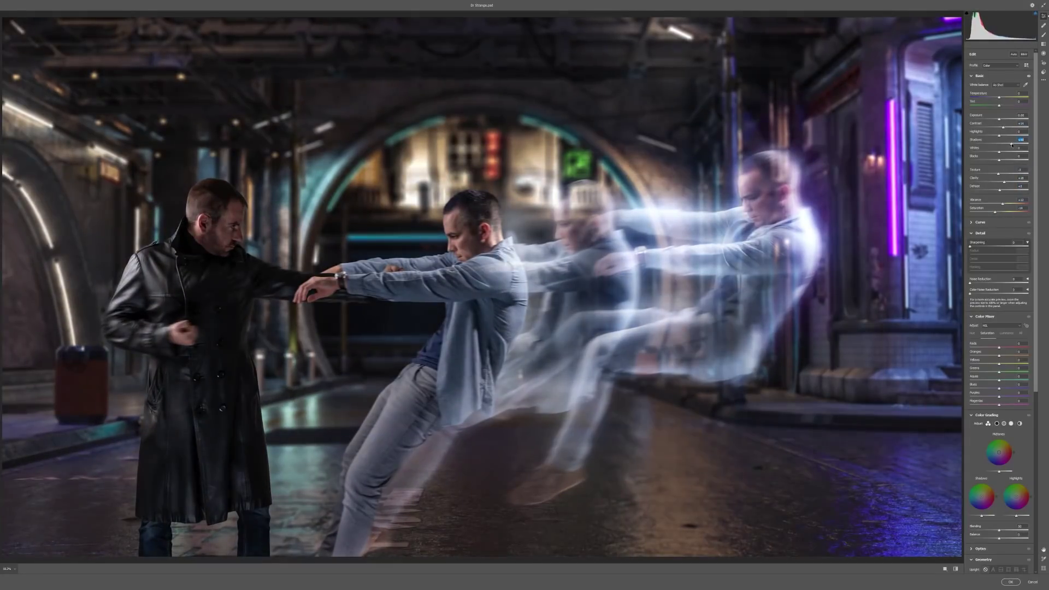
scroll(999, 534, down, 5)
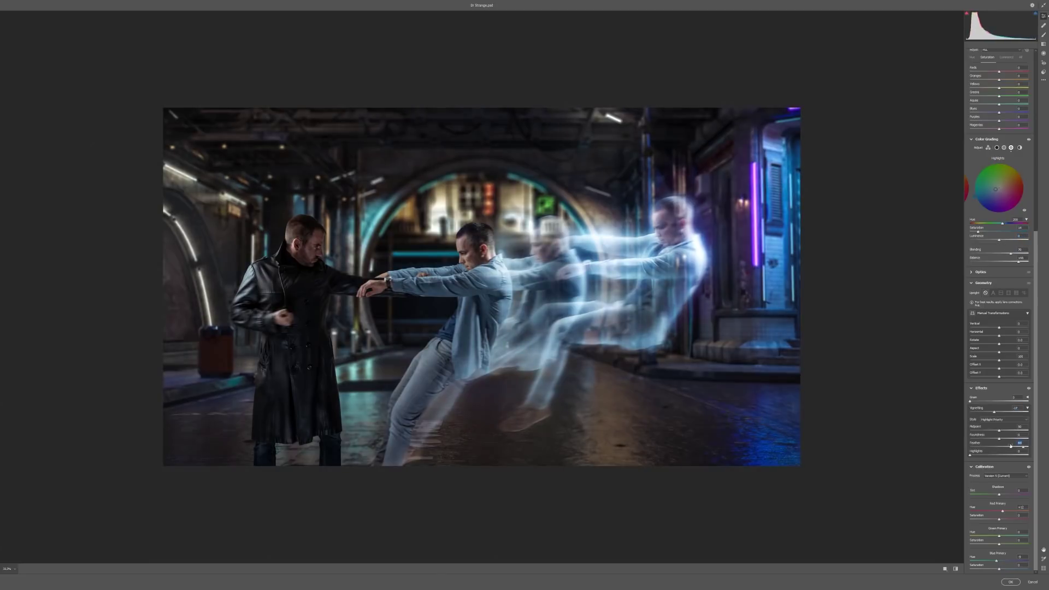
key(Return)
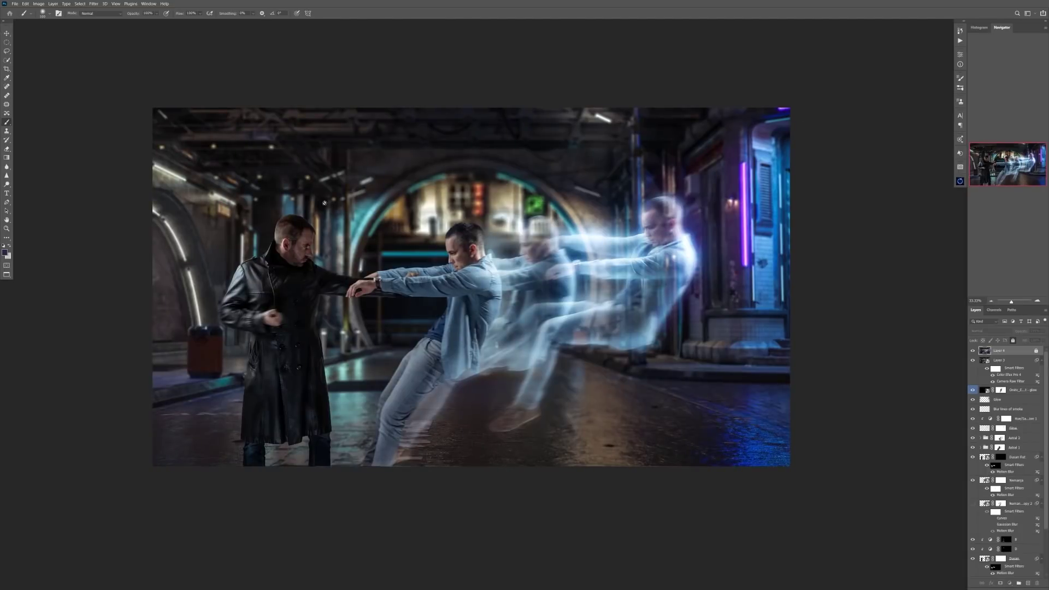
click(94, 3)
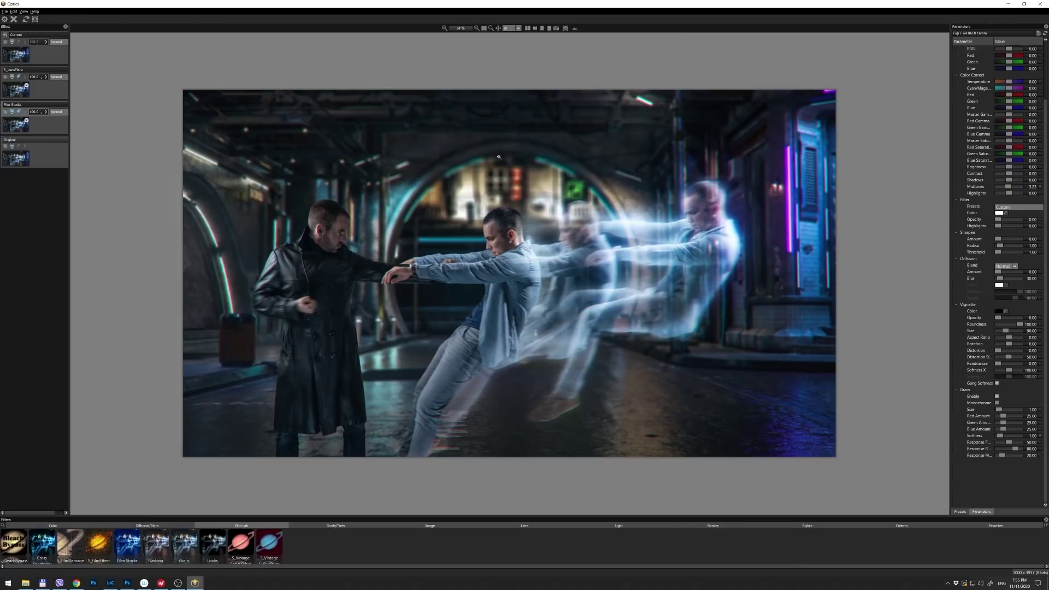
Step: Set the film Grain Size to 0.50 for finer grain
drag(1001, 410, 998, 410)
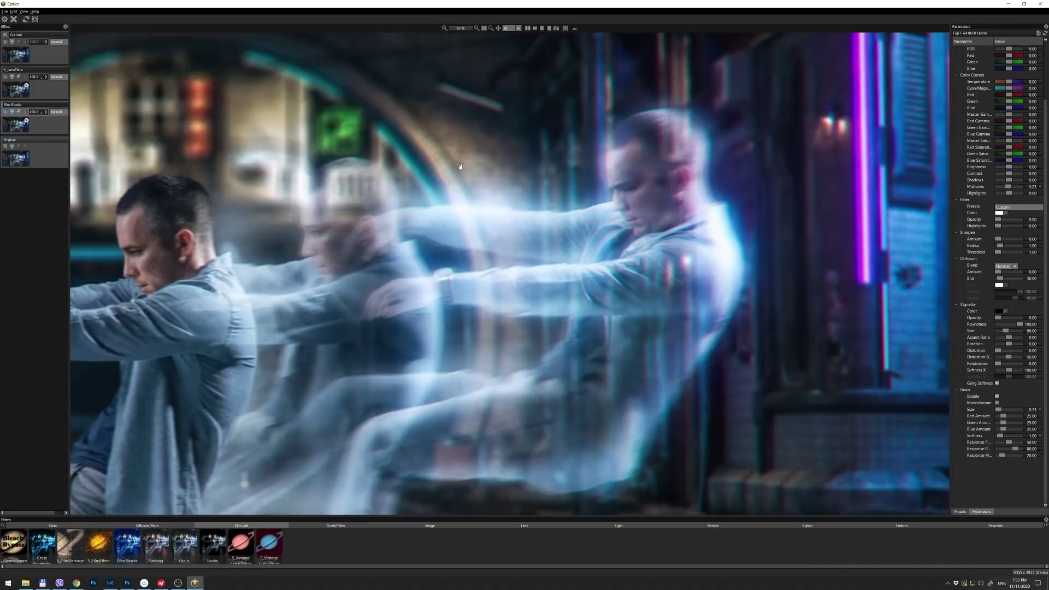